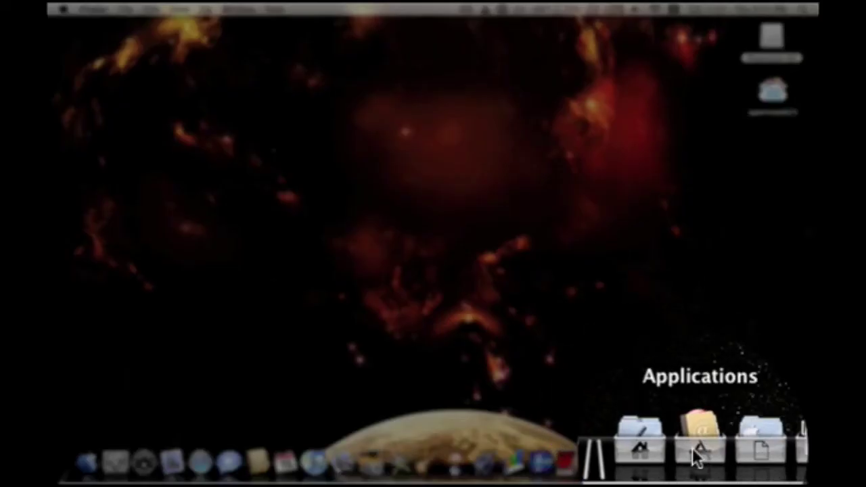
# Open the Applications folder as an icon grid and launch CandyBar from it
pyautogui.click(697, 458)
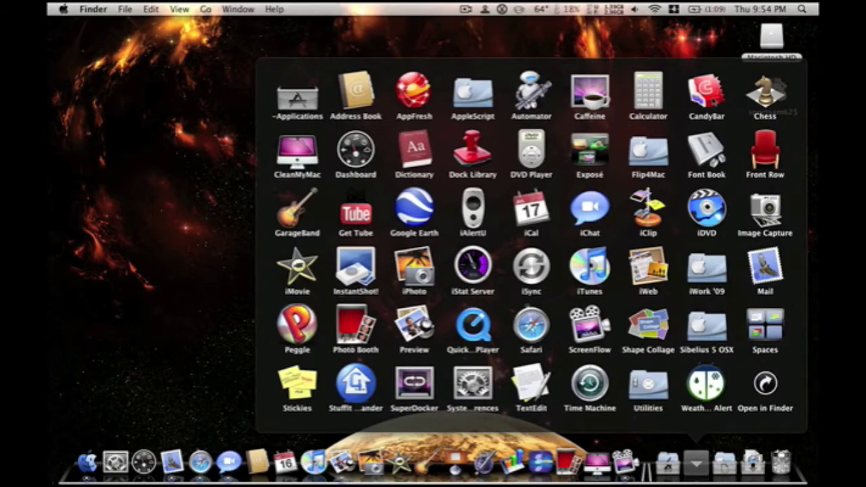
pyautogui.click(713, 101)
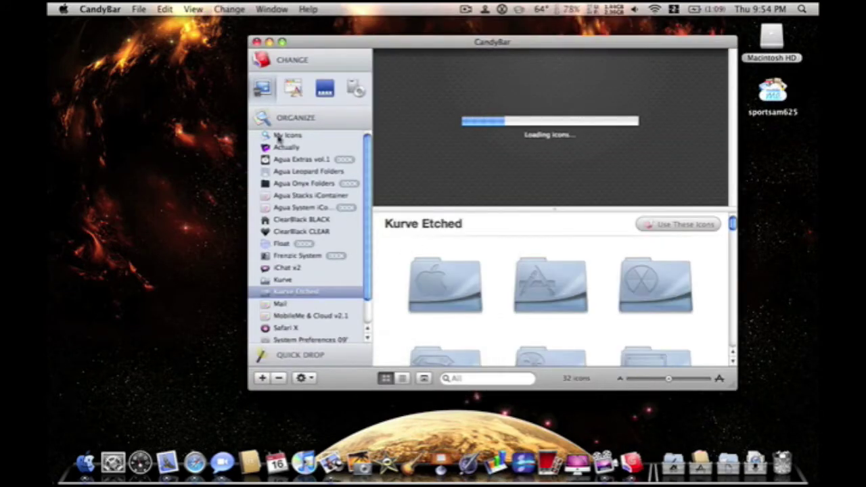
# Move and zoom the CandyBar window to full screen, browse the system icon wells, then select My Icons
pyautogui.moveTo(359, 49); pyautogui.dragTo(315, 61)
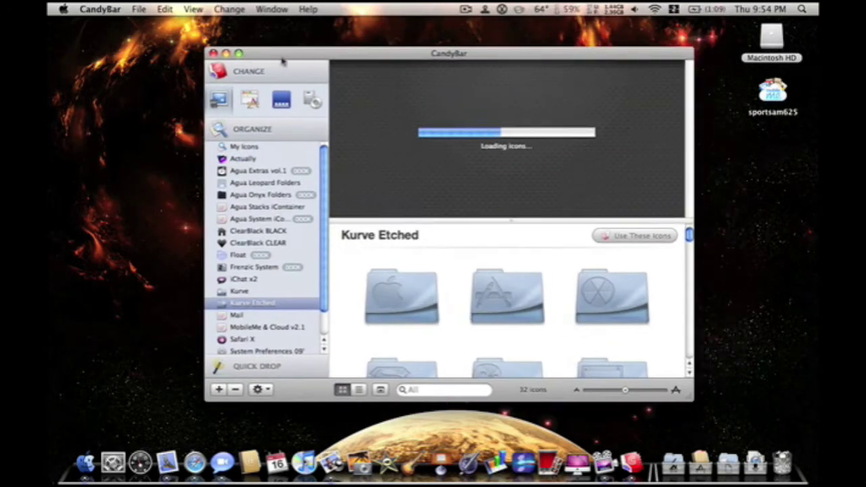
pyautogui.click(239, 54)
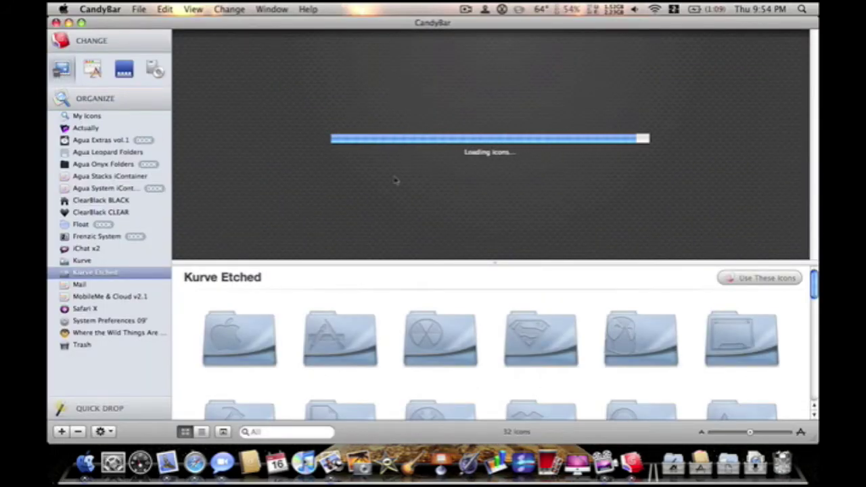
pyautogui.scroll(-2, 349, 126)
pyautogui.scroll(2, 291, 109)
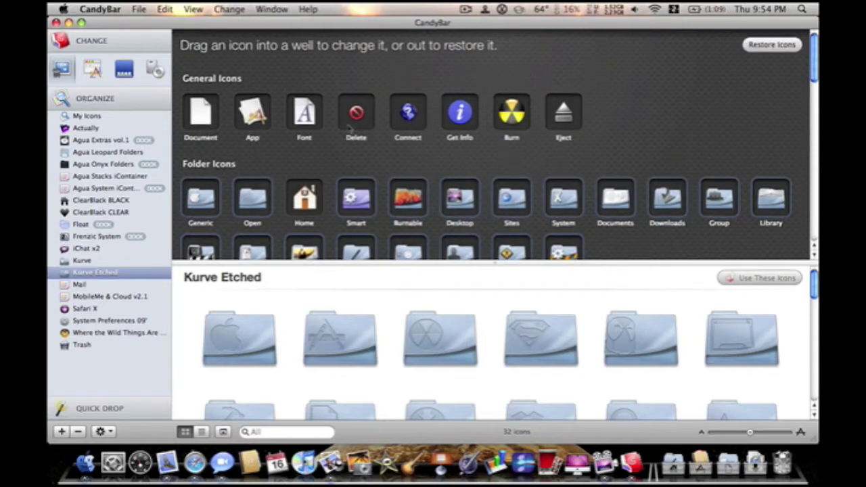
pyautogui.scroll(-5, 233, 164)
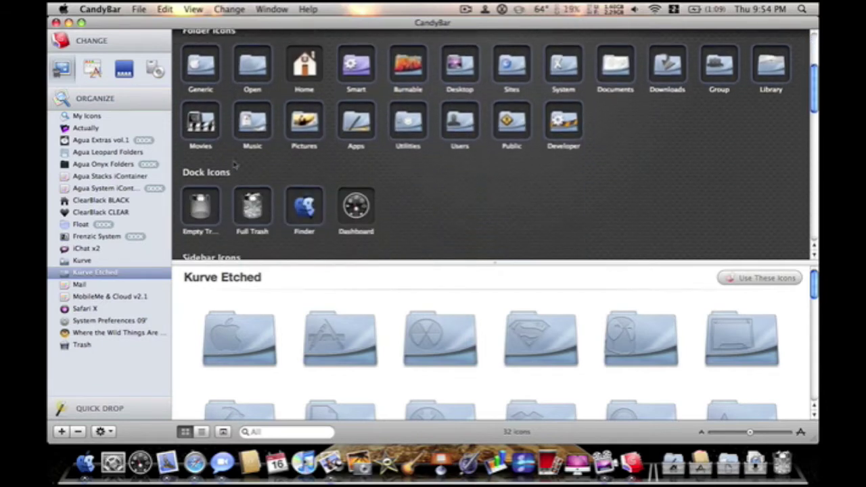
pyautogui.scroll(-6, 474, 174)
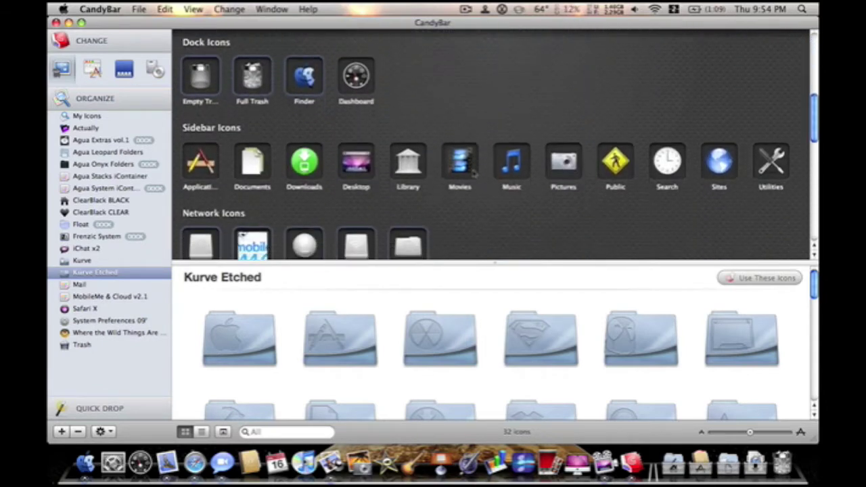
pyautogui.scroll(-5, 473, 173)
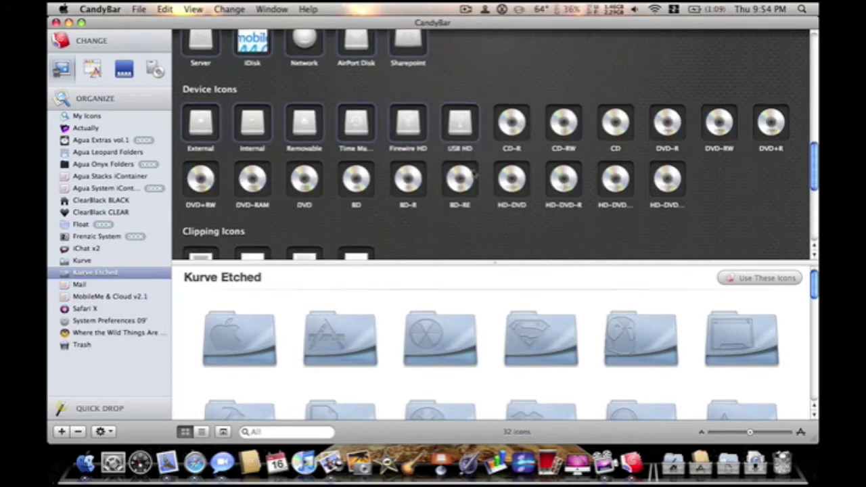
pyautogui.scroll(-2, 474, 174)
pyautogui.scroll(15, 473, 174)
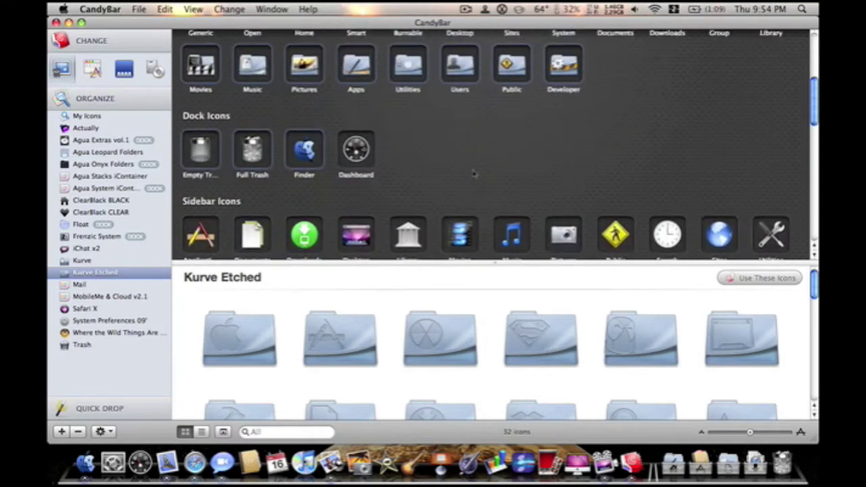
pyautogui.click(79, 116)
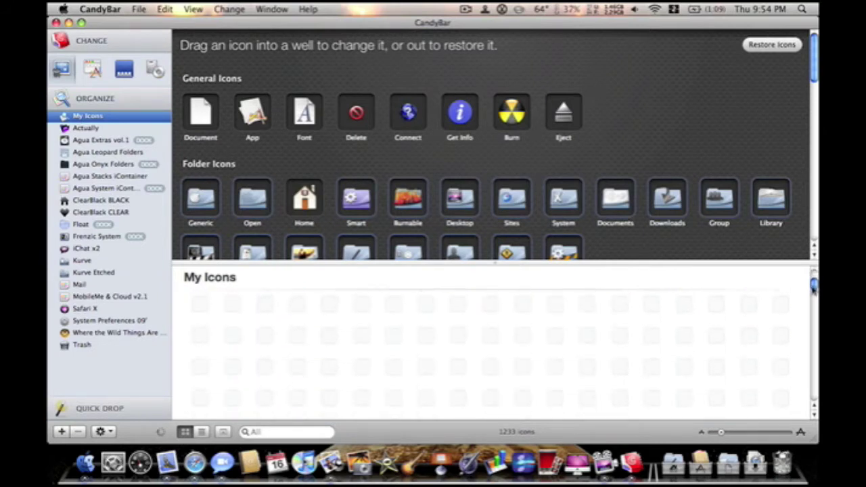
# Scroll through the 1233 My Icons, including the folder and Apple-logo designs
pyautogui.moveTo(814, 277); pyautogui.dragTo(817, 334)
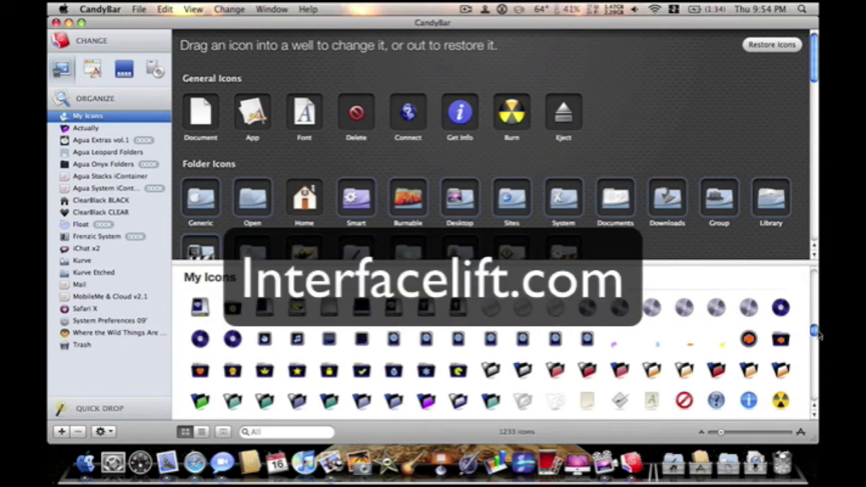
pyautogui.moveTo(817, 333); pyautogui.dragTo(819, 382)
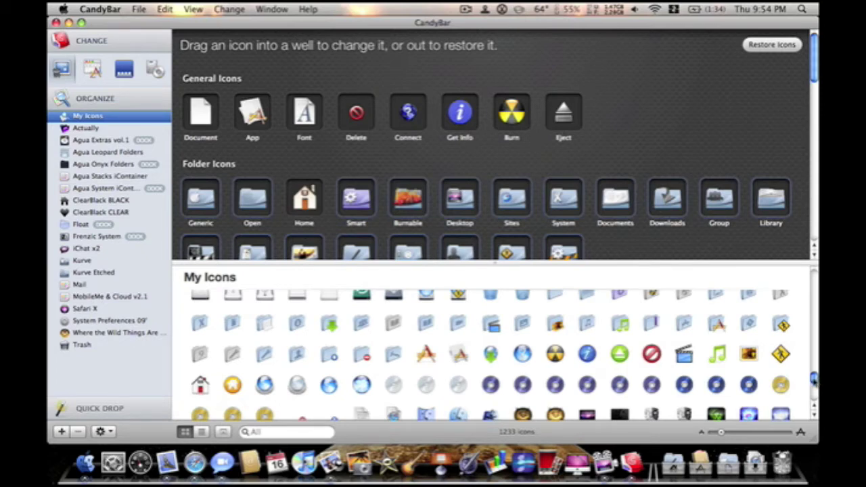
pyautogui.moveTo(815, 380); pyautogui.dragTo(815, 389)
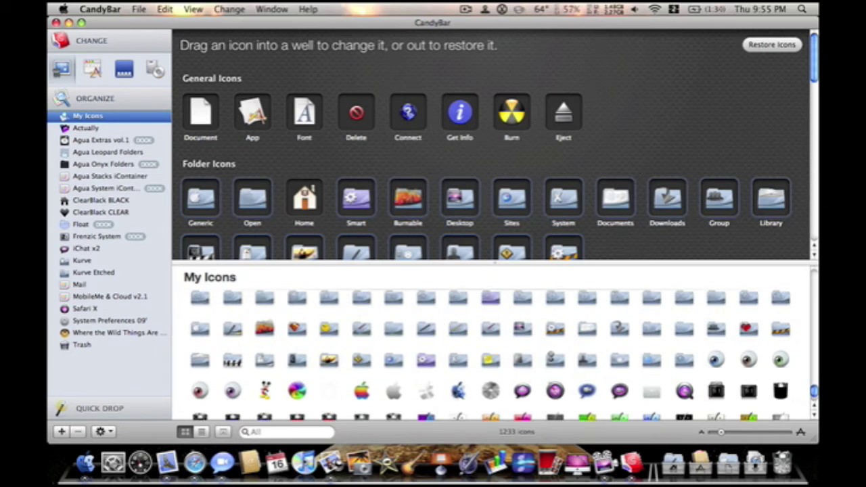
pyautogui.scroll(-5, 414, 97)
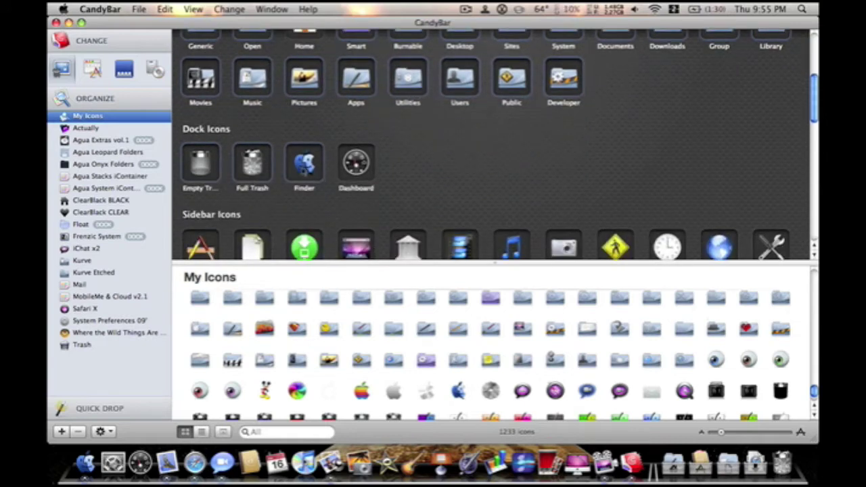
pyautogui.scroll(3, 302, 133)
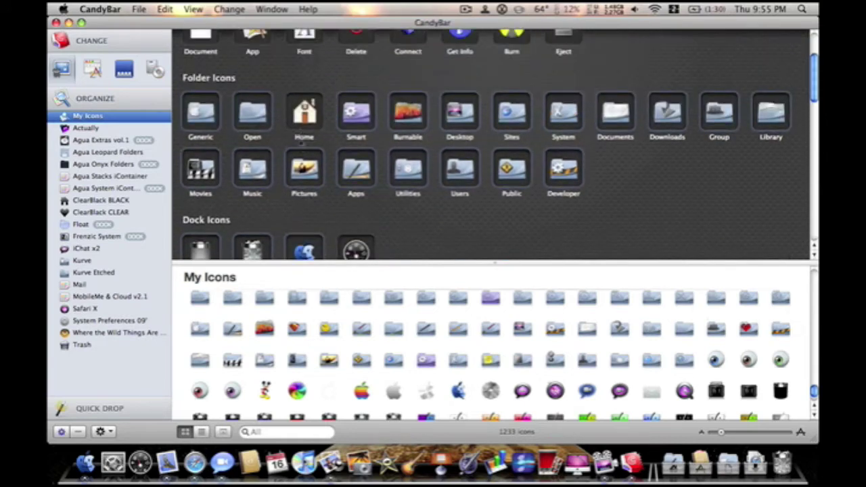
pyautogui.scroll(-3, 303, 211)
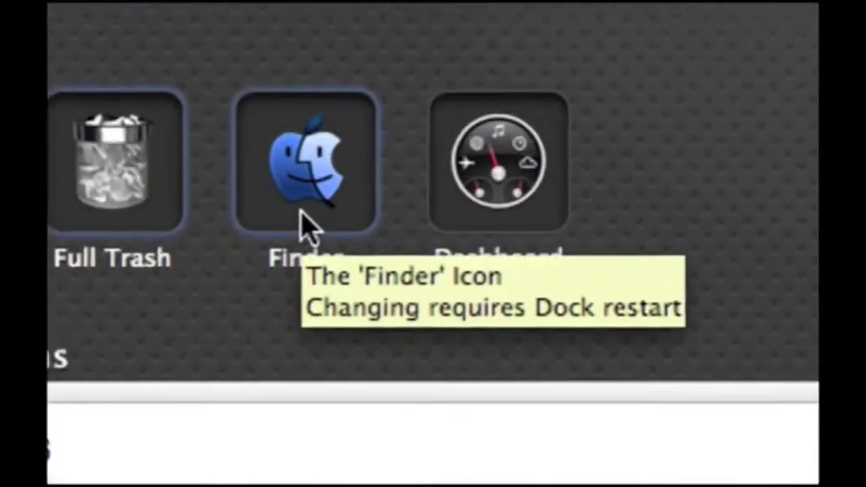
pyautogui.scroll(3, 301, 211)
pyautogui.scroll(-3, 301, 212)
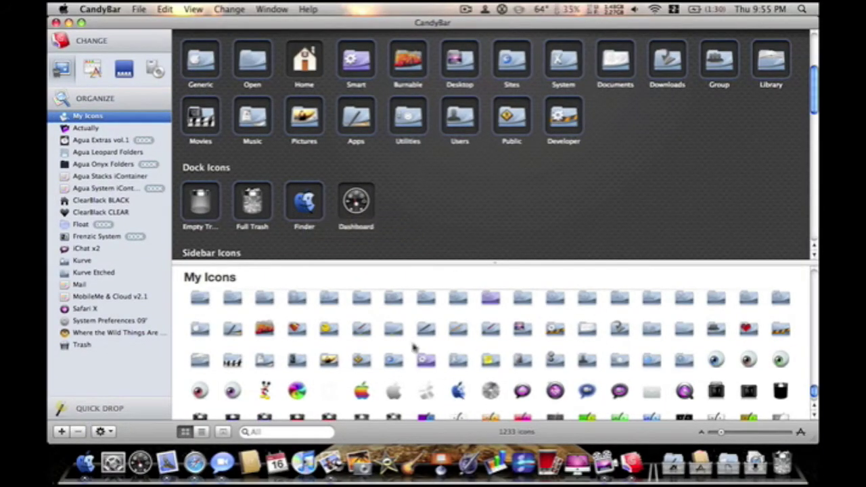
pyautogui.click(457, 392)
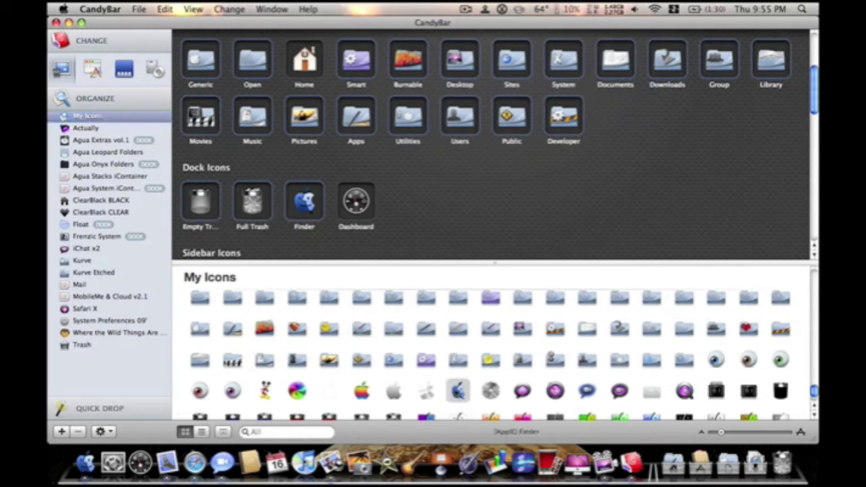
pyautogui.moveTo(458, 392); pyautogui.dragTo(418, 204)
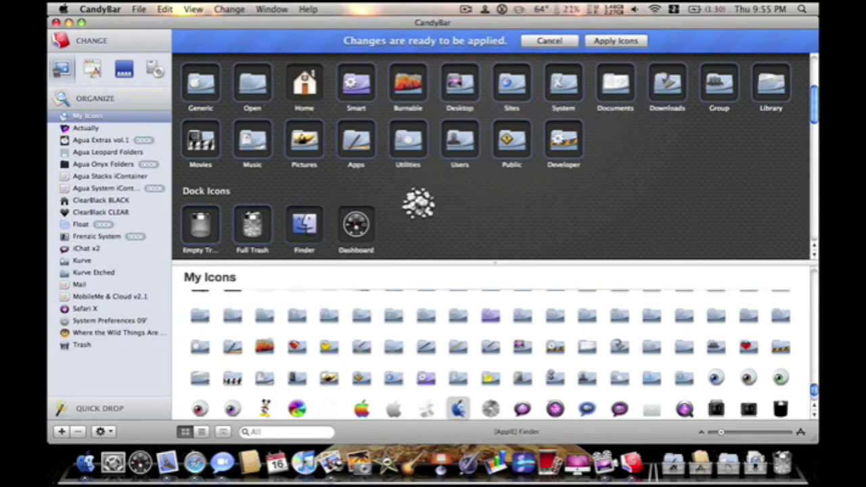
pyautogui.scroll(-3, 436, 211)
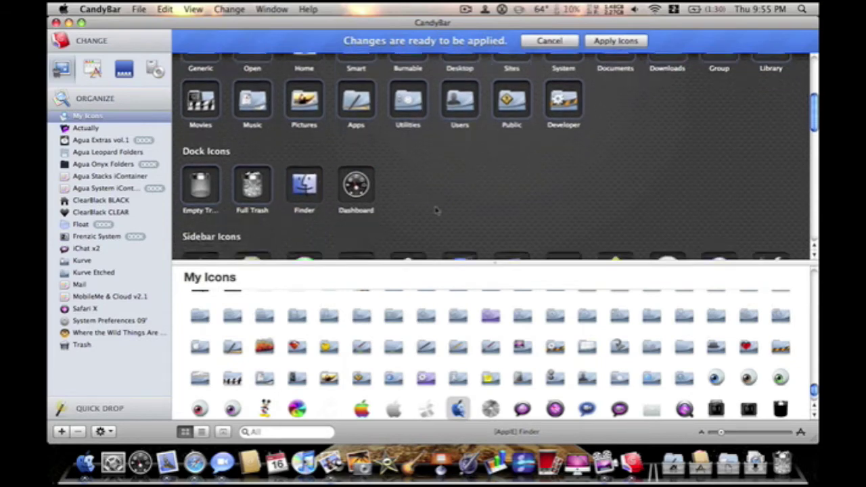
pyautogui.moveTo(458, 409); pyautogui.dragTo(304, 166)
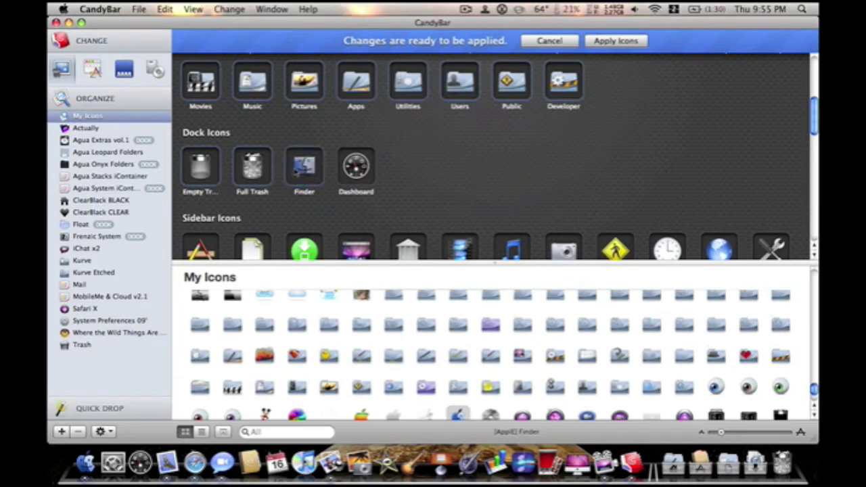
pyautogui.click(549, 41)
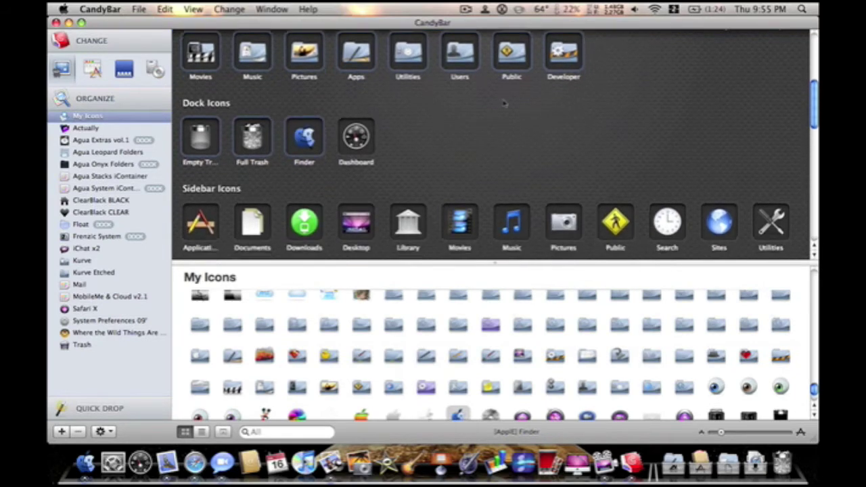
pyautogui.scroll(-3, 504, 103)
pyautogui.scroll(-5, 504, 103)
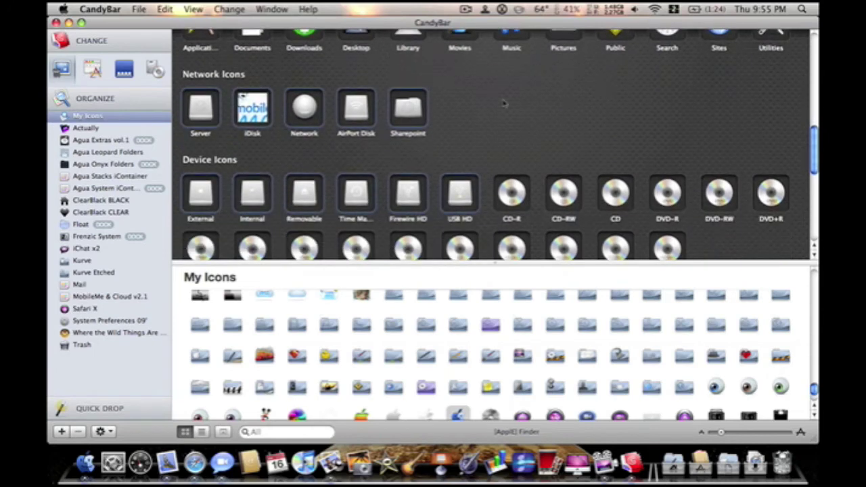
pyautogui.scroll(-2, 504, 103)
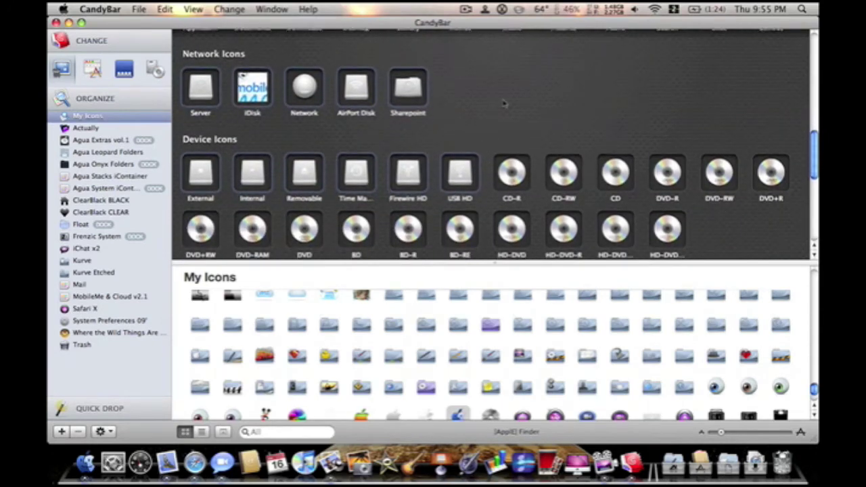
pyautogui.scroll(-10, 294, 180)
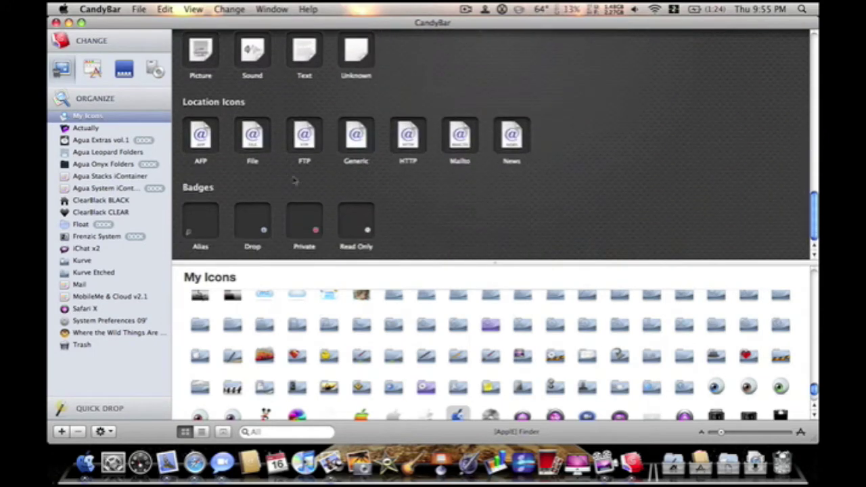
pyautogui.scroll(5, 294, 180)
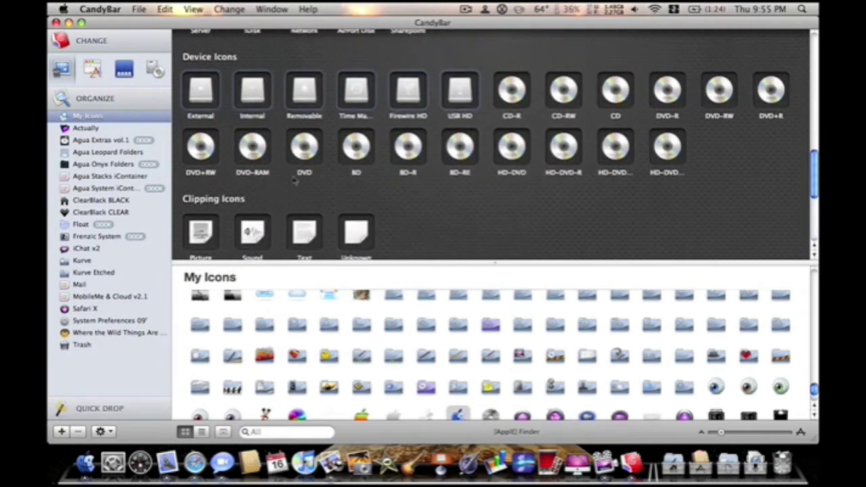
pyautogui.scroll(10, 496, 166)
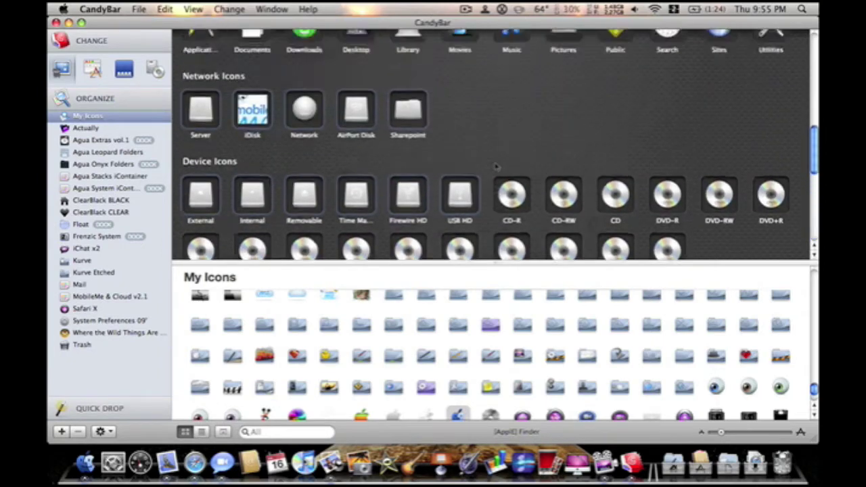
pyautogui.scroll(5, 496, 166)
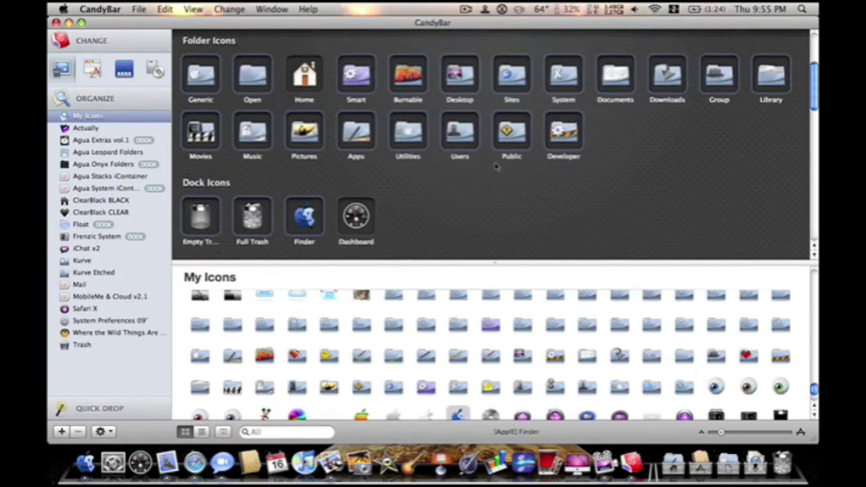
# Browse the Applications icon grid, then switch to the Dock pane showing the Glass Dock images
pyautogui.click(98, 65)
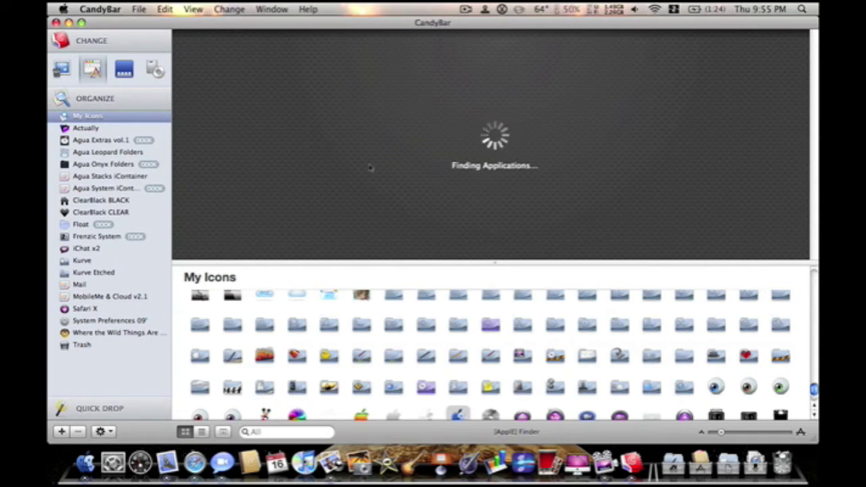
pyautogui.scroll(-3, 521, 338)
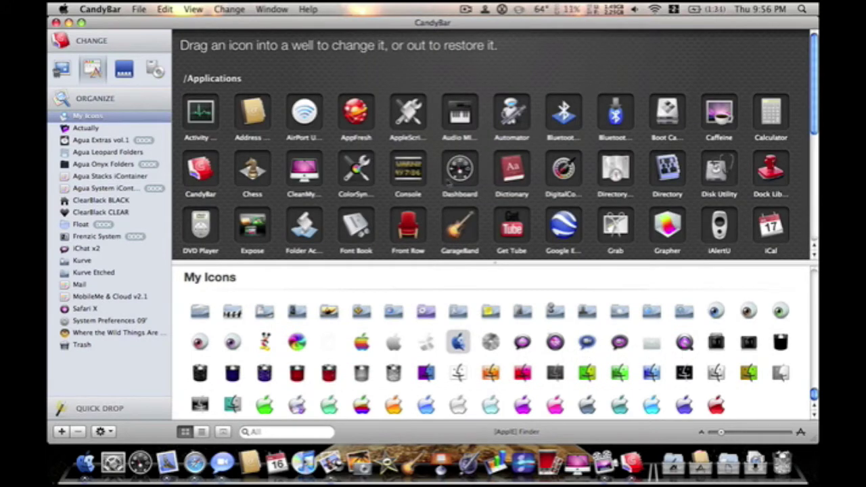
pyautogui.scroll(-5, 371, 115)
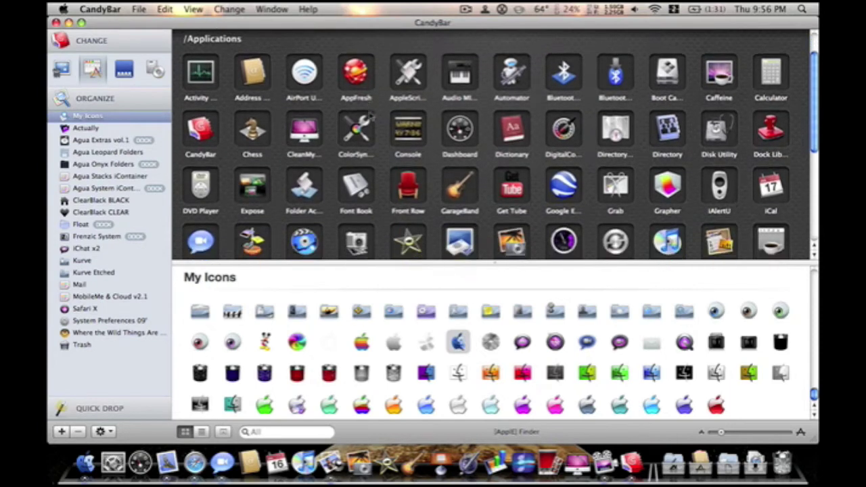
pyautogui.scroll(-5, 371, 116)
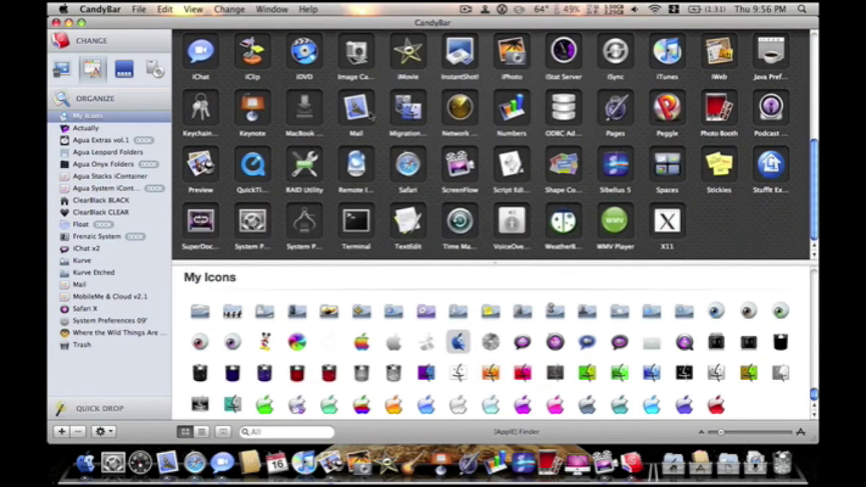
pyautogui.scroll(10, 371, 116)
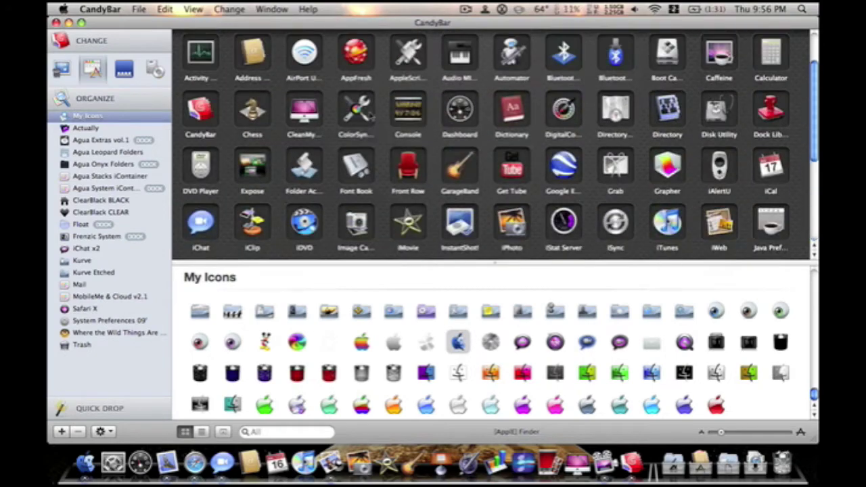
pyautogui.click(124, 68)
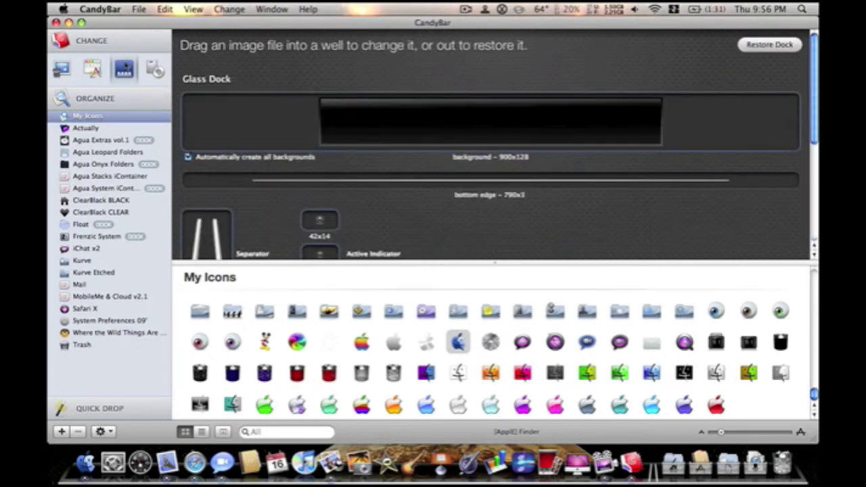
# Browse the Agua Extras vol.1 and Agua Onyx Folders icon sets
pyautogui.click(124, 142)
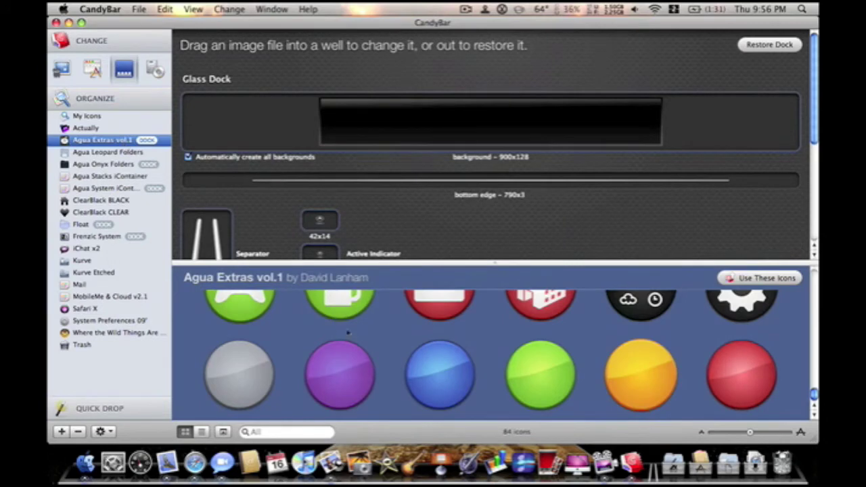
pyautogui.click(107, 165)
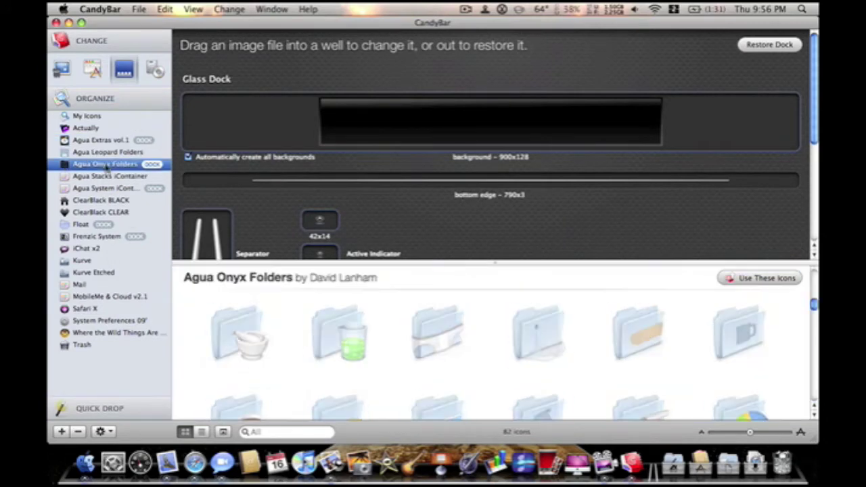
pyautogui.click(147, 165)
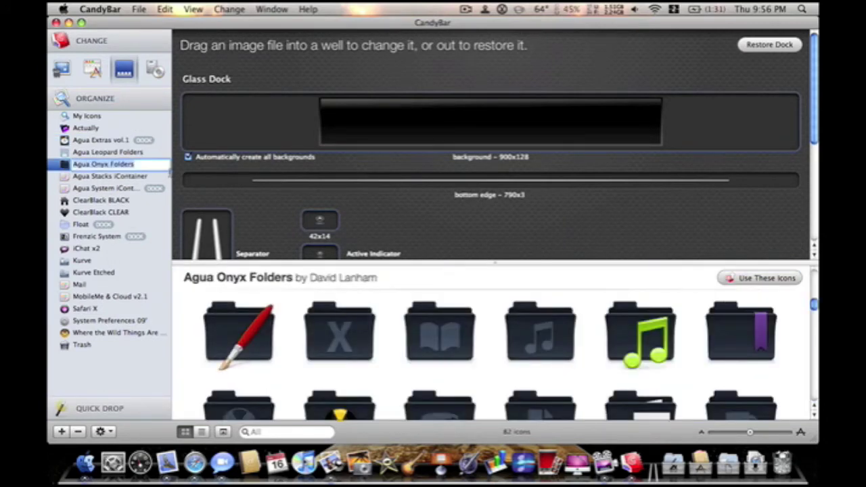
pyautogui.scroll(-15, 458, 342)
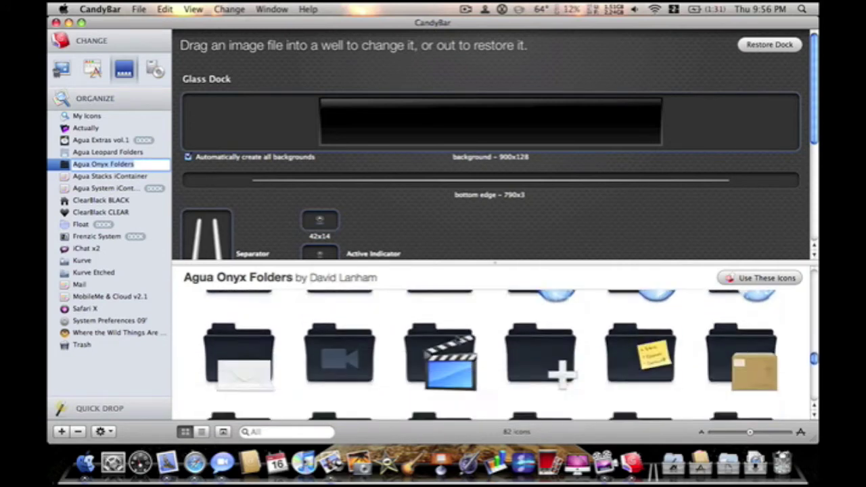
pyautogui.scroll(15, 457, 342)
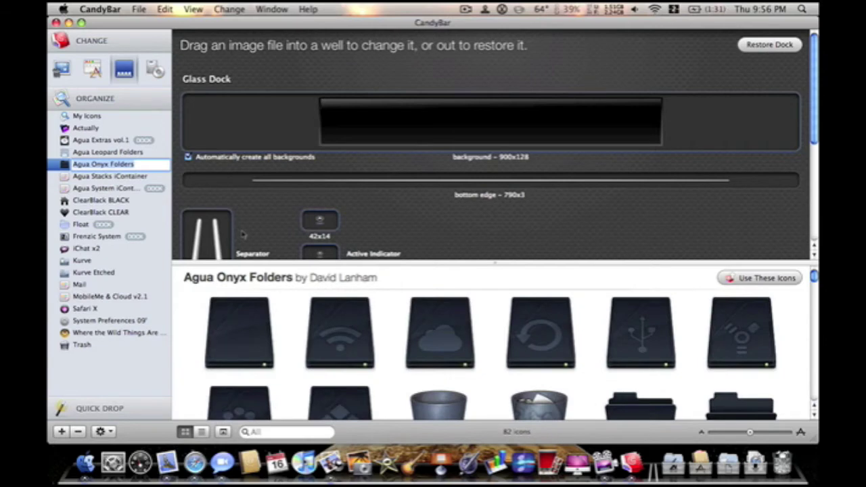
pyautogui.scroll(-5, 243, 234)
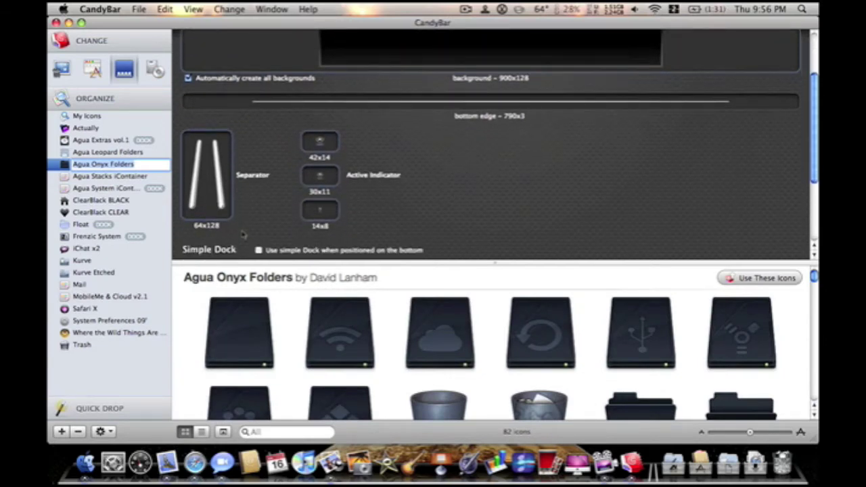
pyautogui.scroll(3, 242, 233)
# Show the Volume icons, then the General and Folder icons, and quit CandyBar
pyautogui.click(154, 71)
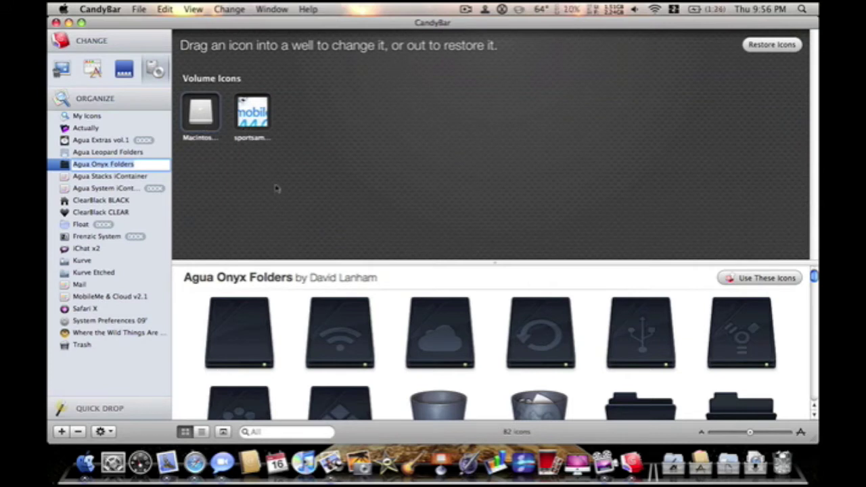
pyautogui.click(61, 69)
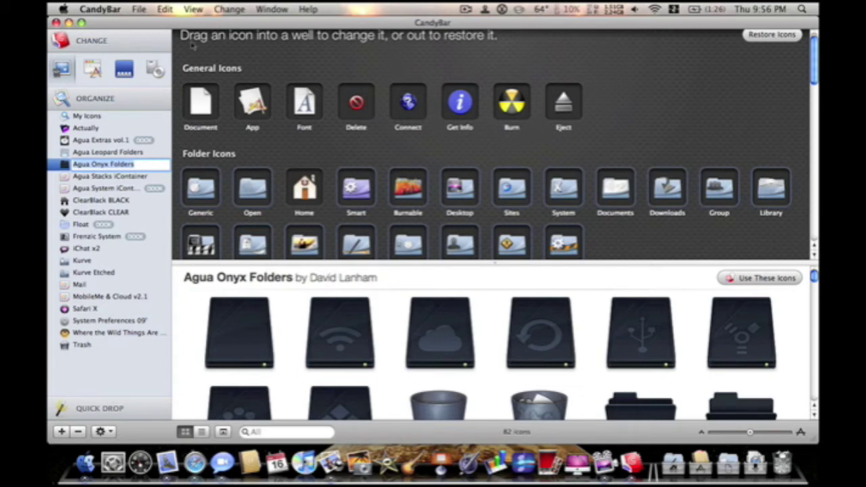
pyautogui.press('super+q')
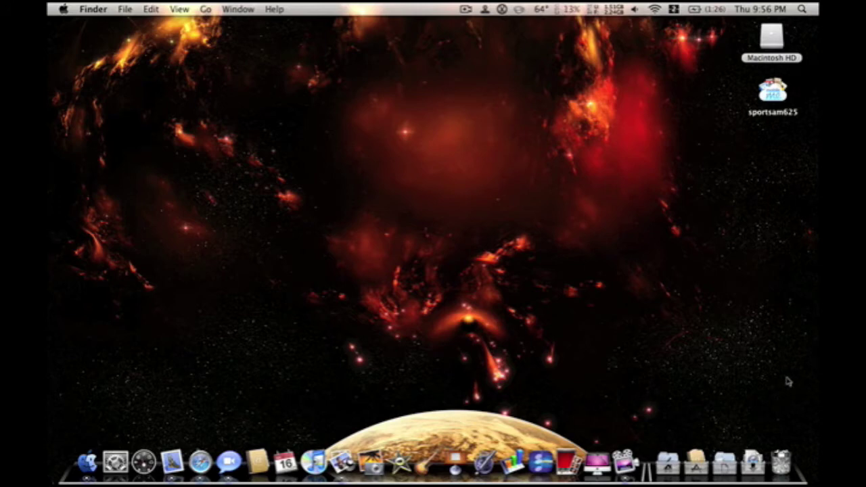
# Launch Dock Library from the Applications stack in the Dock
pyautogui.click(700, 470)
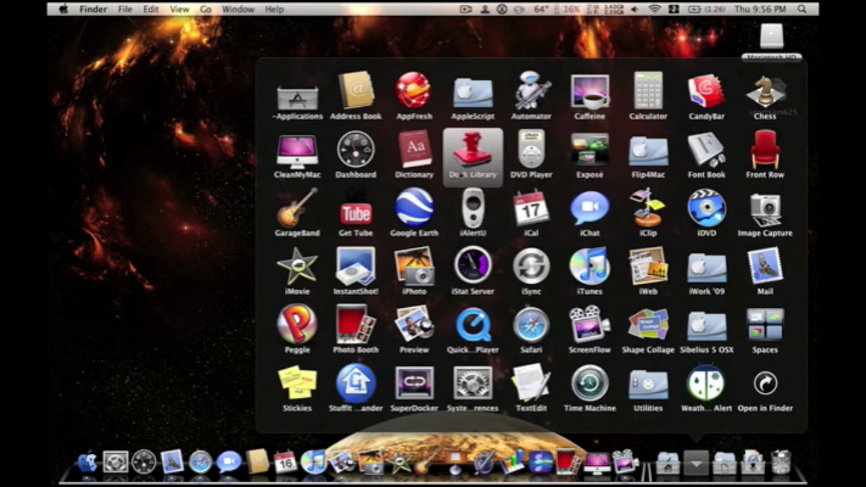
pyautogui.click(473, 154)
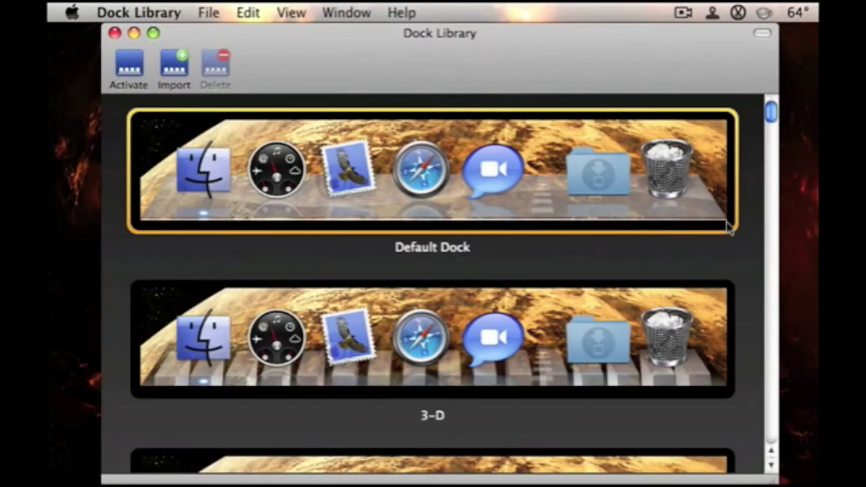
# Select the Dark dock theme and activate it
pyautogui.scroll(-3, 731, 228)
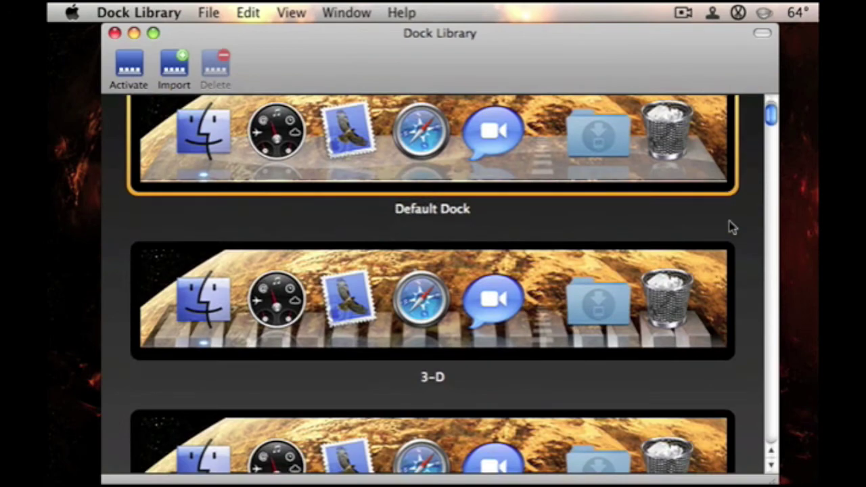
pyautogui.scroll(-10, 733, 227)
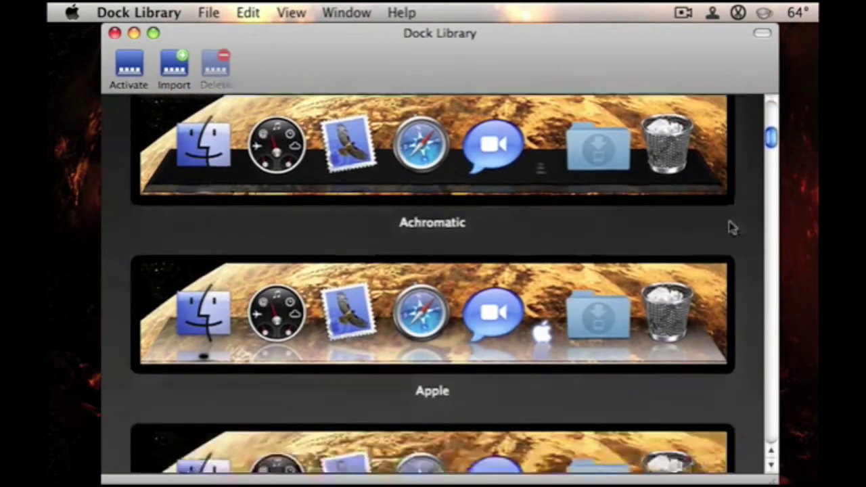
pyautogui.scroll(-15, 733, 228)
pyautogui.scroll(-15, 733, 228)
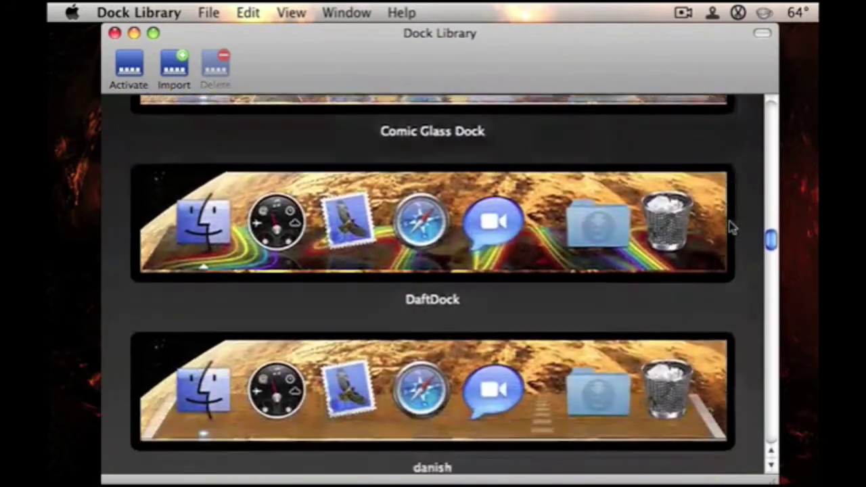
pyautogui.scroll(-10, 730, 228)
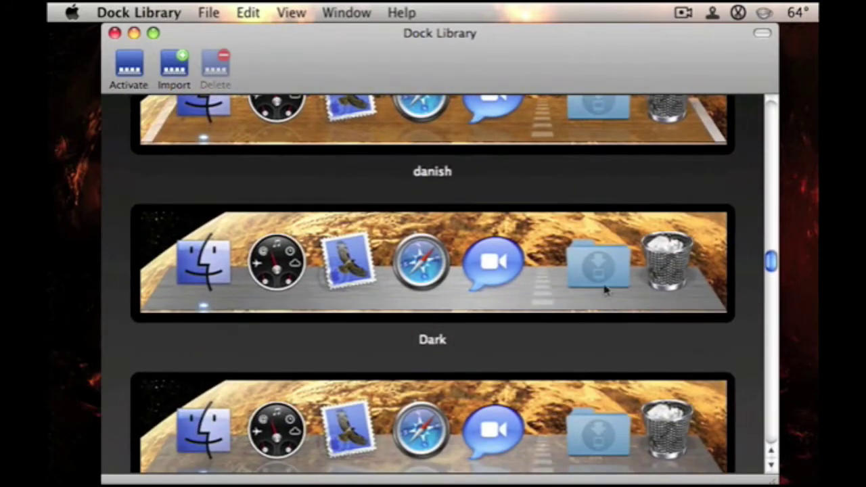
pyautogui.click(516, 307)
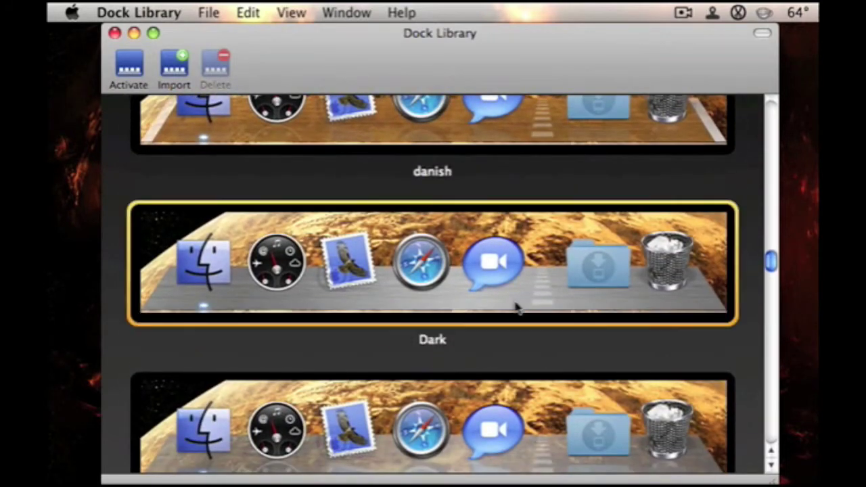
pyautogui.click(129, 66)
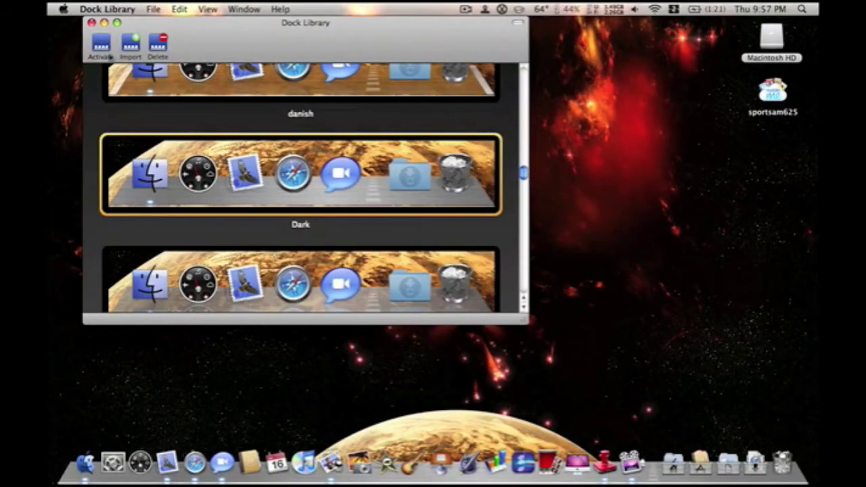
# Switch the dock to the tintedglass theme
pyautogui.scroll(2, 201, 188)
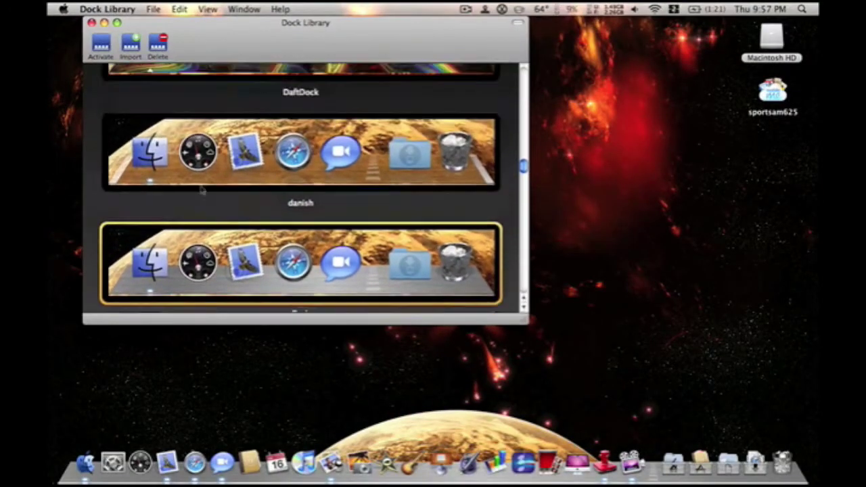
pyautogui.scroll(-8, 201, 189)
pyautogui.scroll(-10, 201, 189)
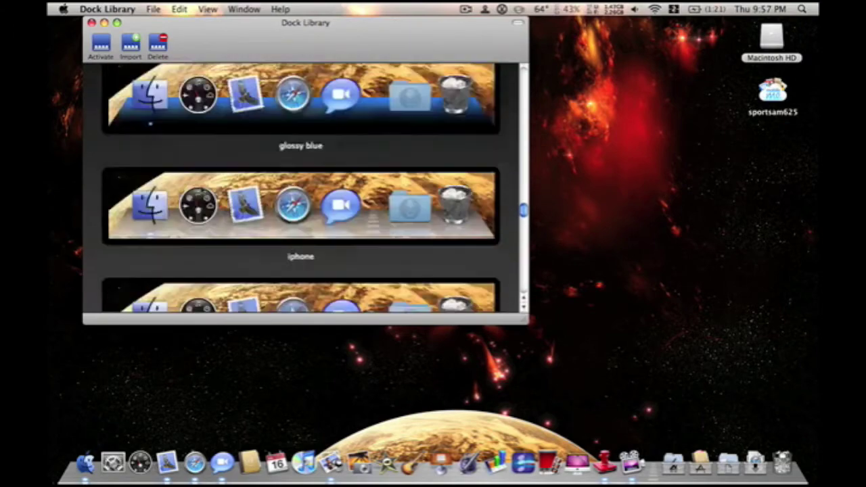
pyautogui.scroll(-10, 201, 188)
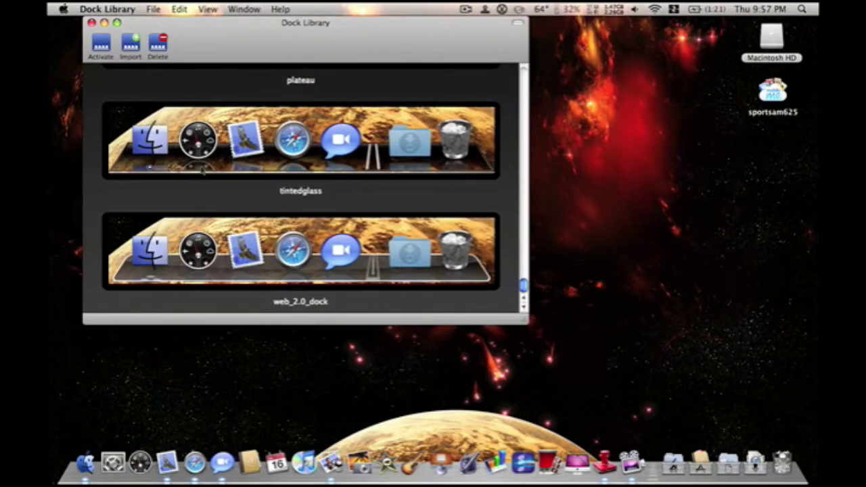
pyautogui.click(201, 171)
pyautogui.click(109, 52)
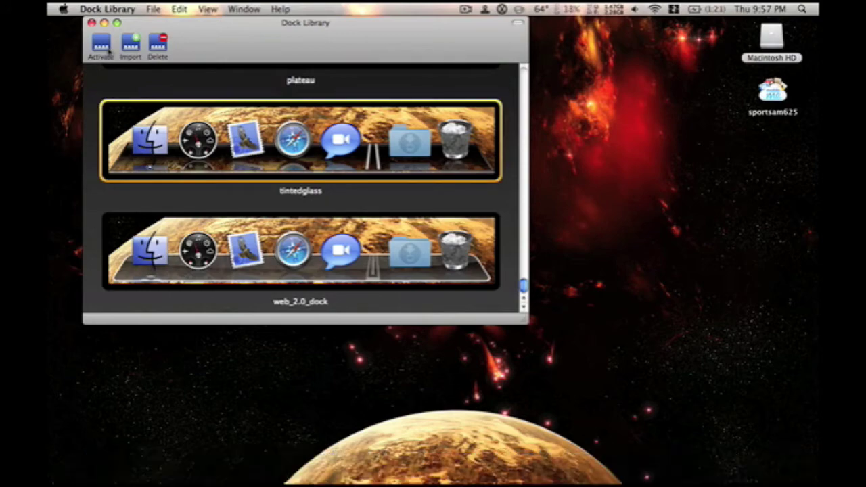
# Start a theme import but cancel it, then quit Dock Library
pyautogui.click(131, 45)
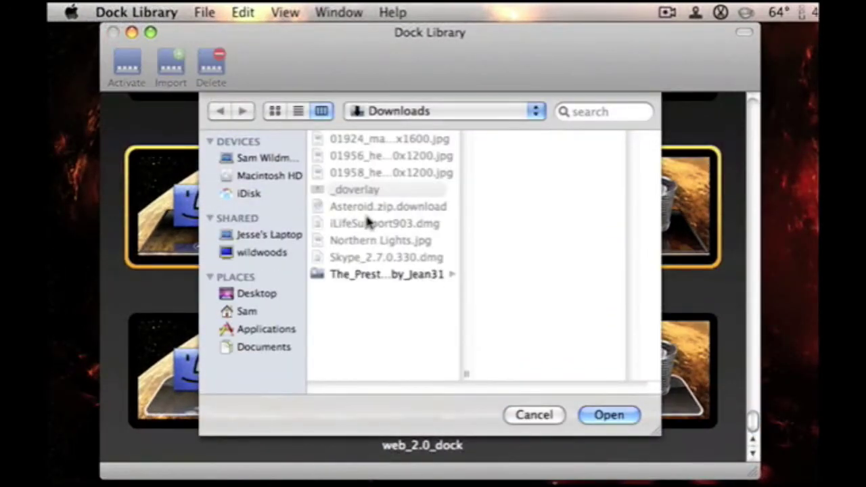
pyautogui.click(554, 416)
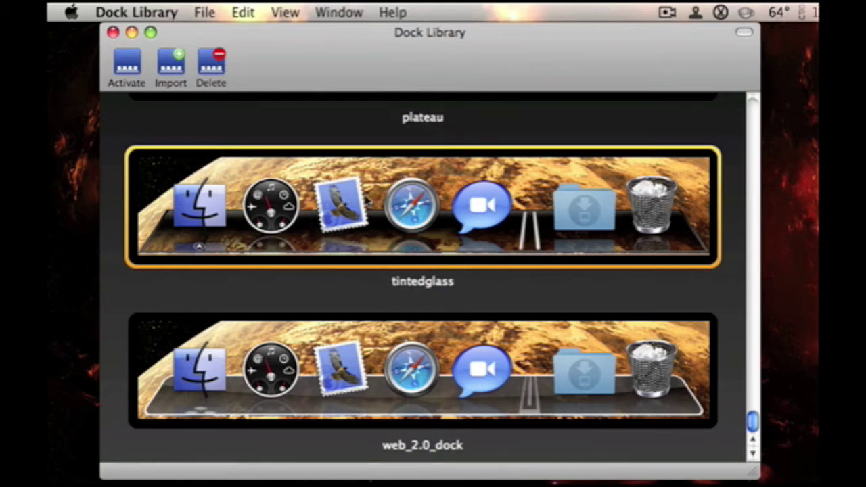
pyautogui.scroll(15, 365, 200)
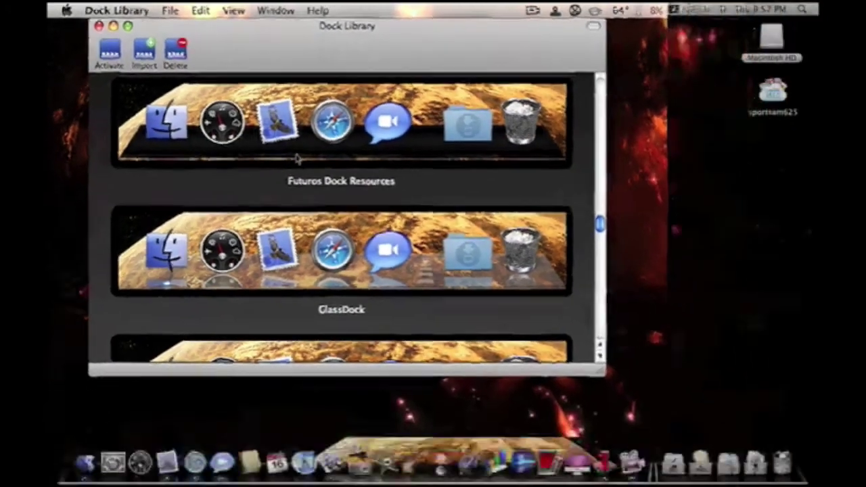
pyautogui.press('super+q')
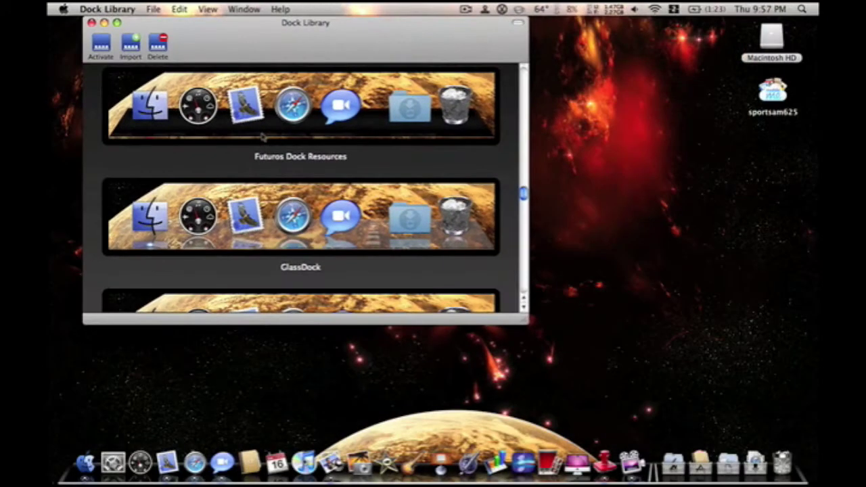
# Launch SuperDocker from the Applications stack to show its Dock configuration
pyautogui.click(697, 464)
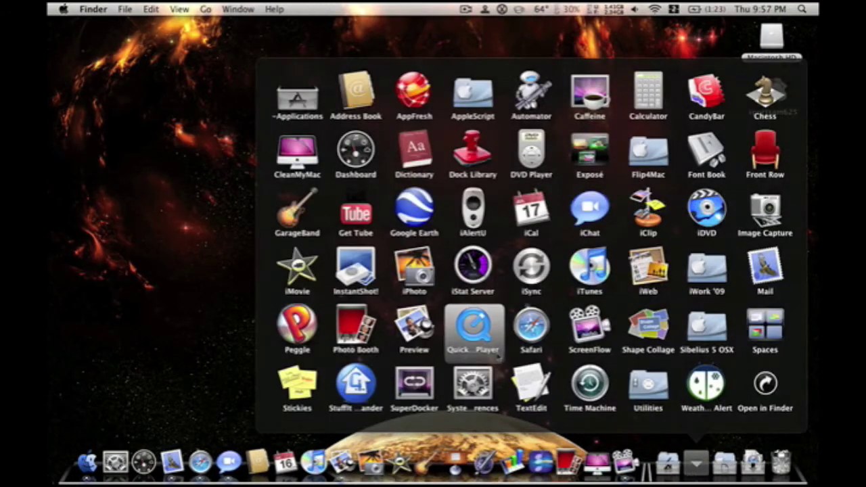
pyautogui.click(428, 387)
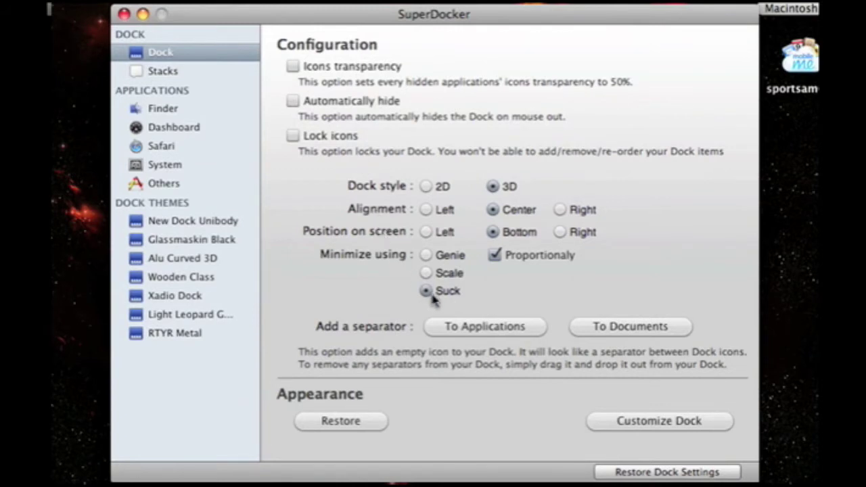
# Minimize and restore SuperDocker, then view its Stacks, Finder and Dashboard settings
pyautogui.click(142, 14)
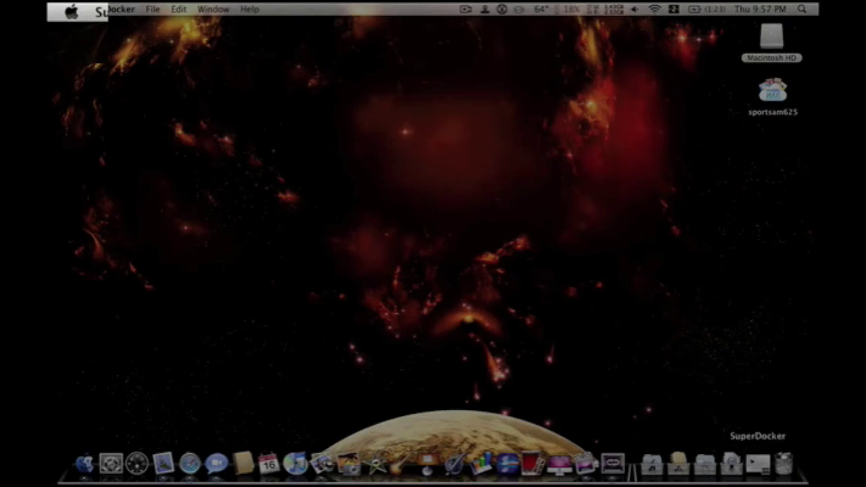
pyautogui.click(758, 463)
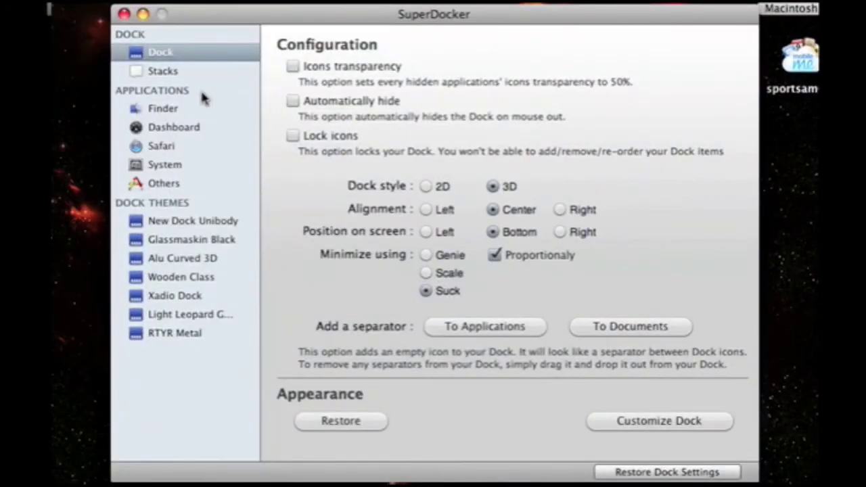
pyautogui.click(176, 73)
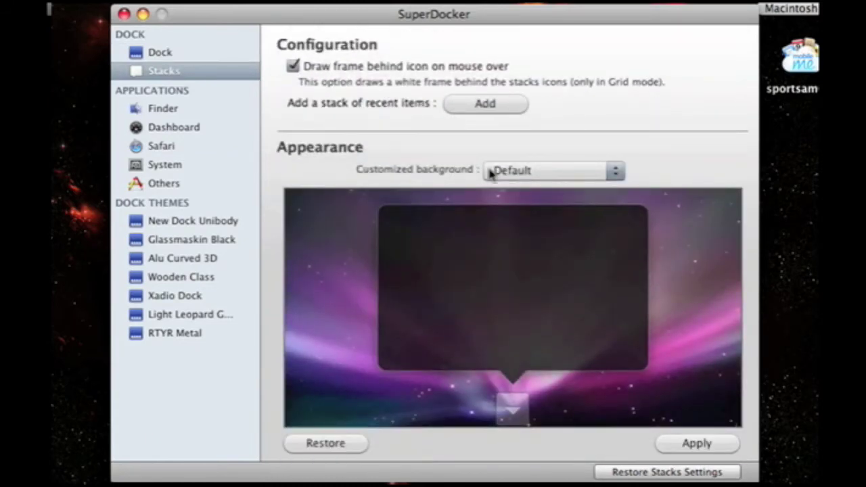
pyautogui.click(166, 110)
pyautogui.click(169, 133)
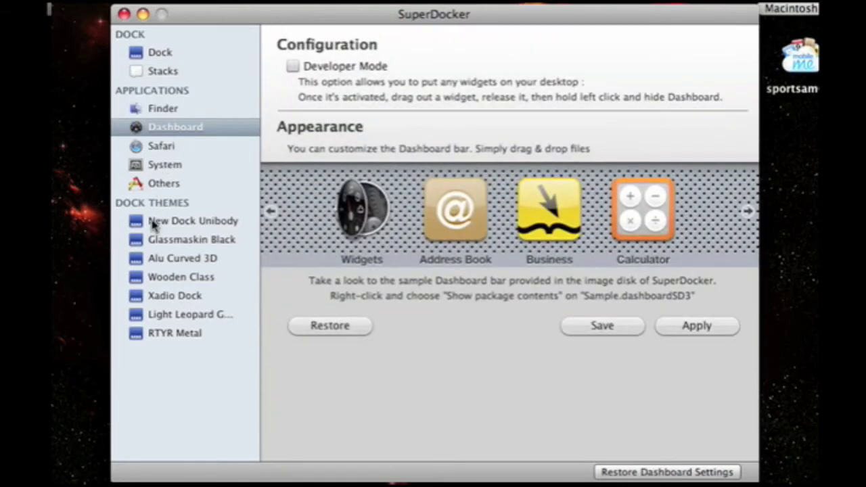
# Preview the New Dock Unibody, Glassmaskin Black and RTYR Metal dock themes
pyautogui.click(154, 225)
pyautogui.click(155, 246)
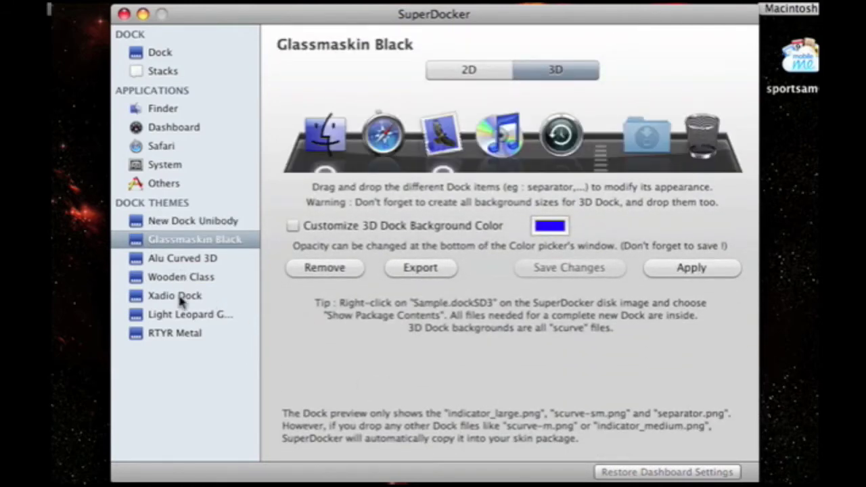
pyautogui.click(181, 334)
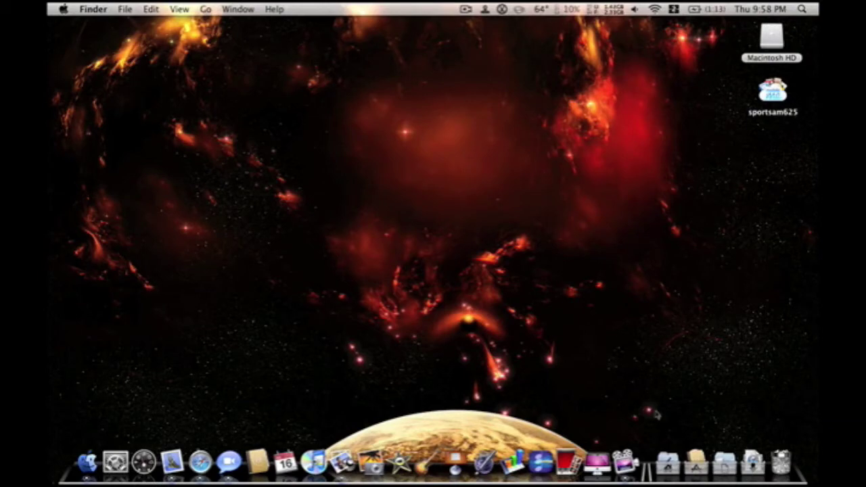
# Glance at the Applications stack grid, then bring up a Finder window on the home folder
pyautogui.click(696, 462)
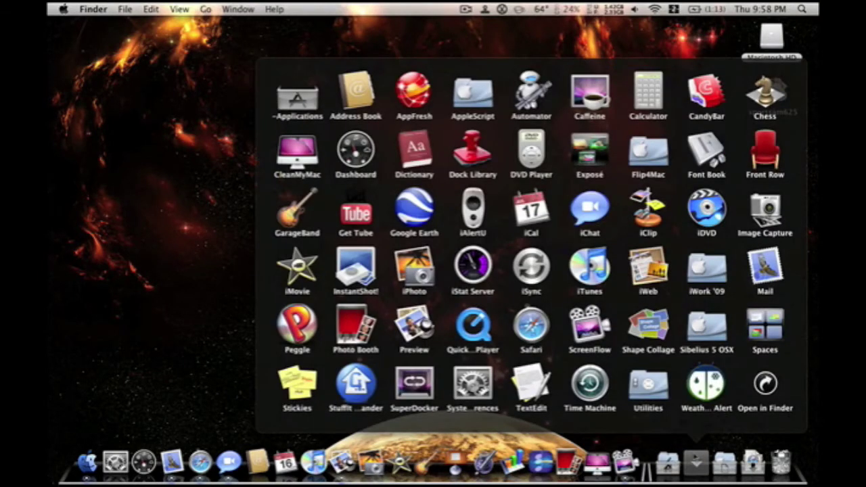
pyautogui.click(308, 280)
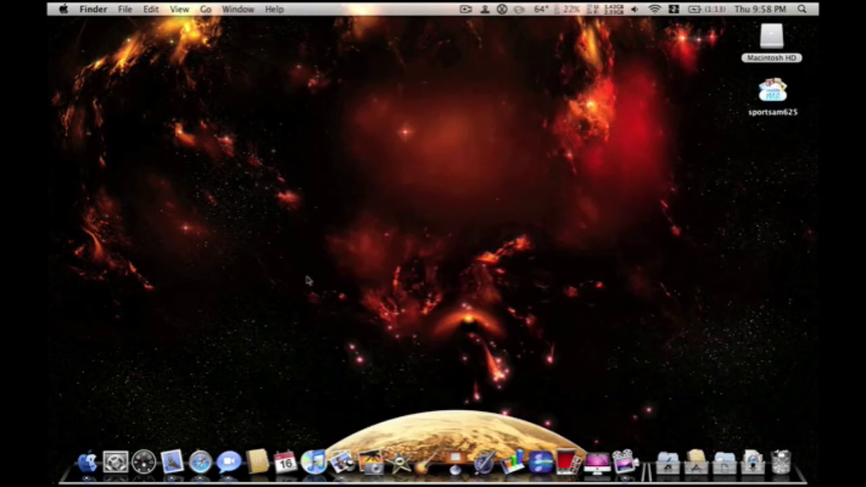
pyautogui.click(87, 462)
# Flip through the home folder's Cover Flow of Applications, Desktop, Documents, Downloads and other folders
pyautogui.scroll(-3, 329, 144)
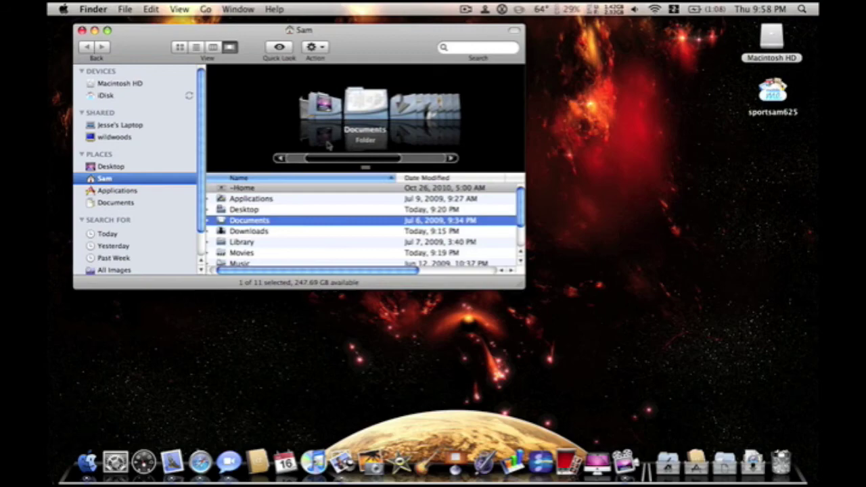
pyautogui.scroll(3, 327, 144)
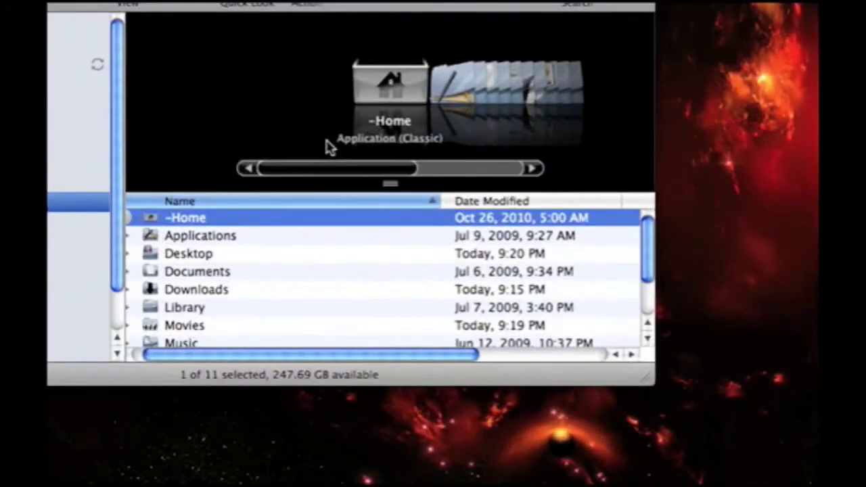
pyautogui.scroll(-5, 367, 62)
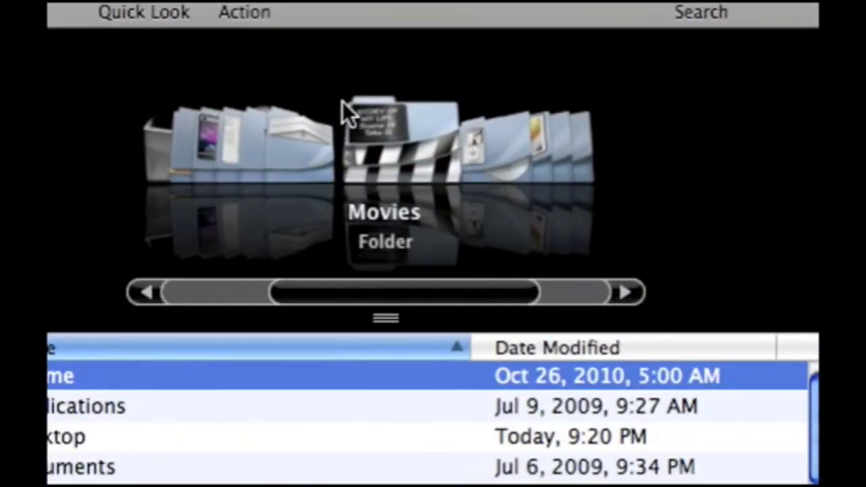
pyautogui.scroll(-2, 342, 105)
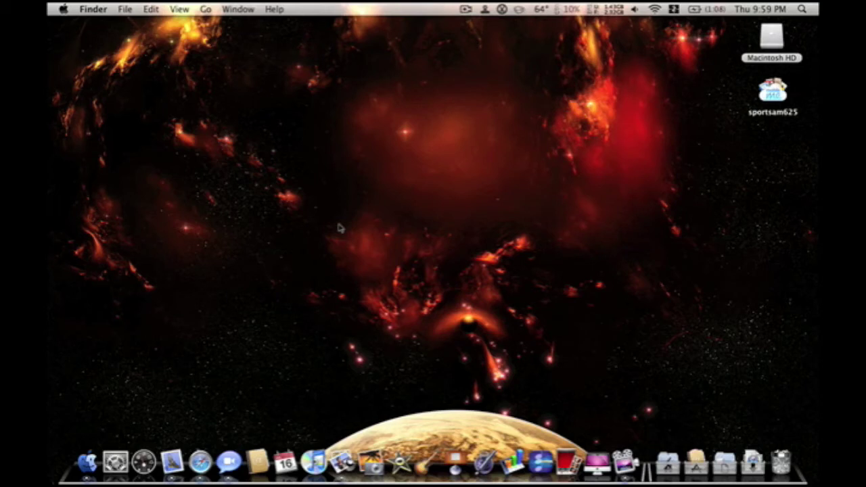
# Launch Safari and load the Swagbucks home page from its bookmark
pyautogui.click(200, 461)
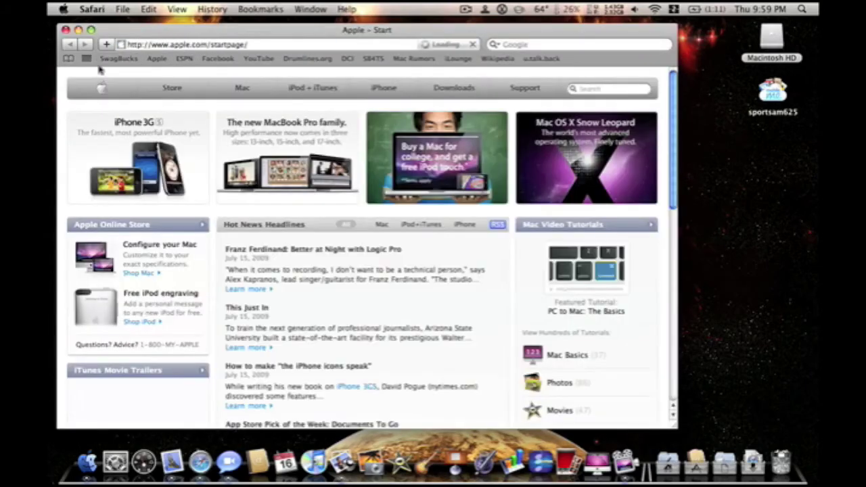
pyautogui.click(118, 58)
pyautogui.moveTo(205, 35); pyautogui.dragTo(273, 40)
pyautogui.scroll(-8, 419, 208)
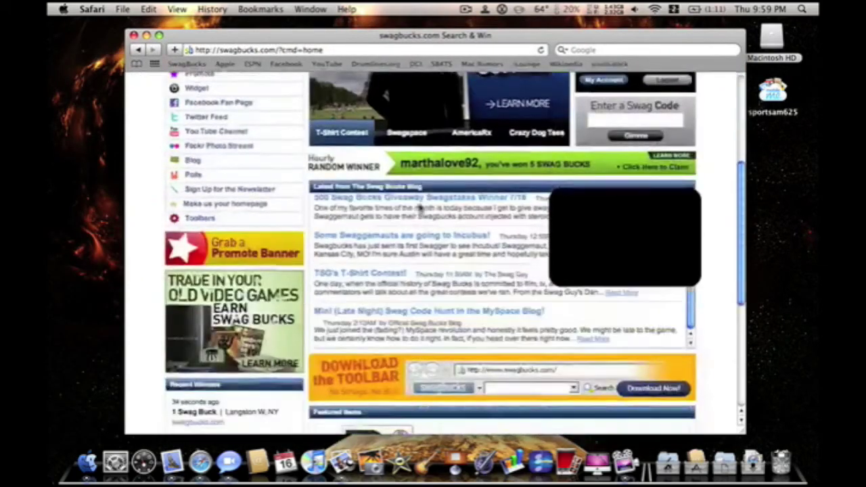
pyautogui.scroll(8, 420, 208)
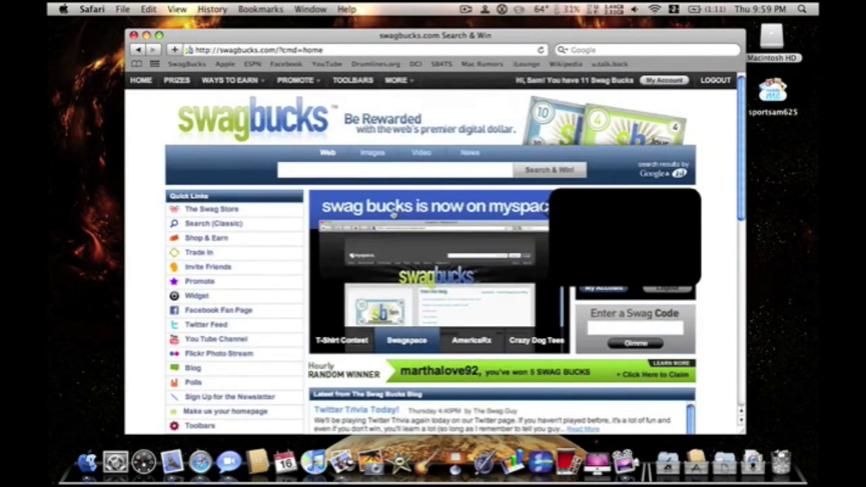
# Search Swagbucks for 'Apple', look over the results, and go to the Swag Store prizes page
pyautogui.click(367, 170)
pyautogui.write('Apple')
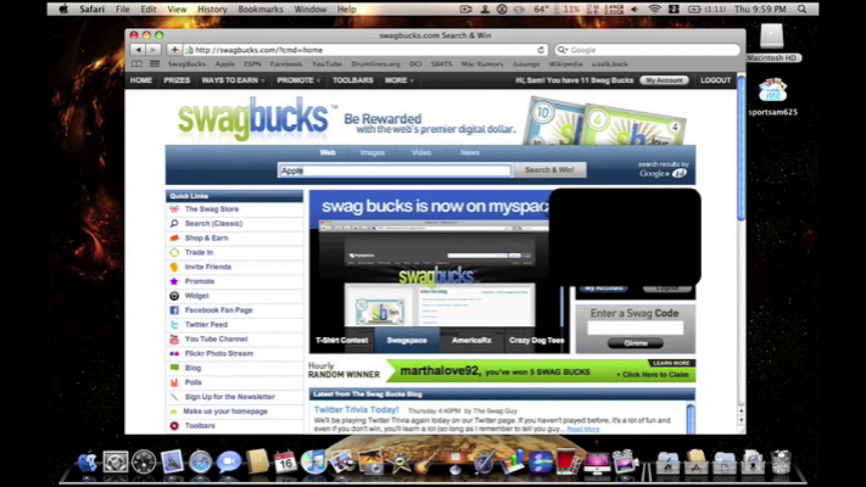
pyautogui.press('Return')
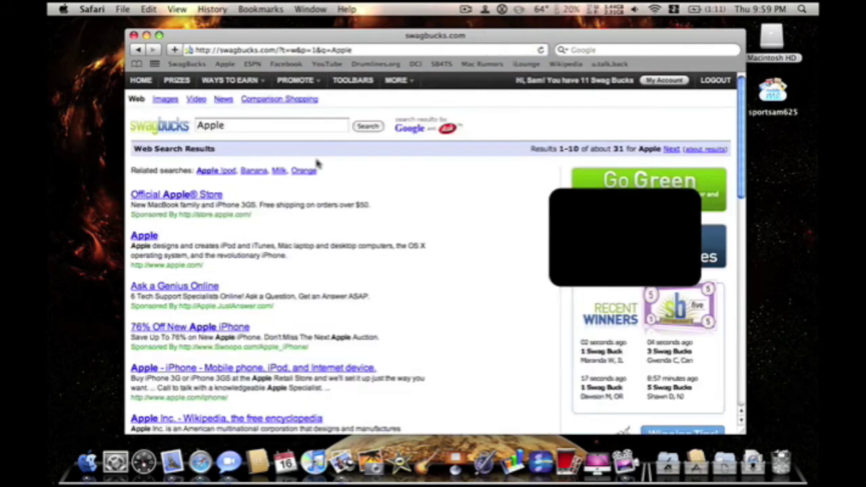
pyautogui.scroll(-2, 566, 294)
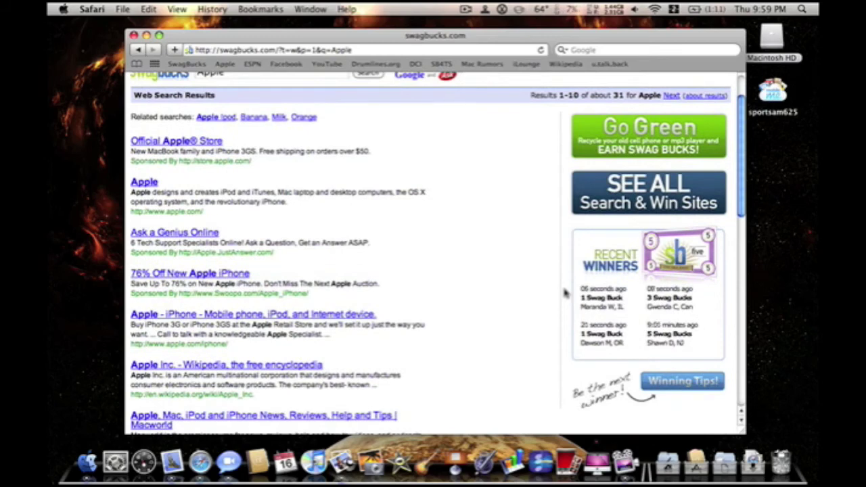
pyautogui.scroll(2, 566, 294)
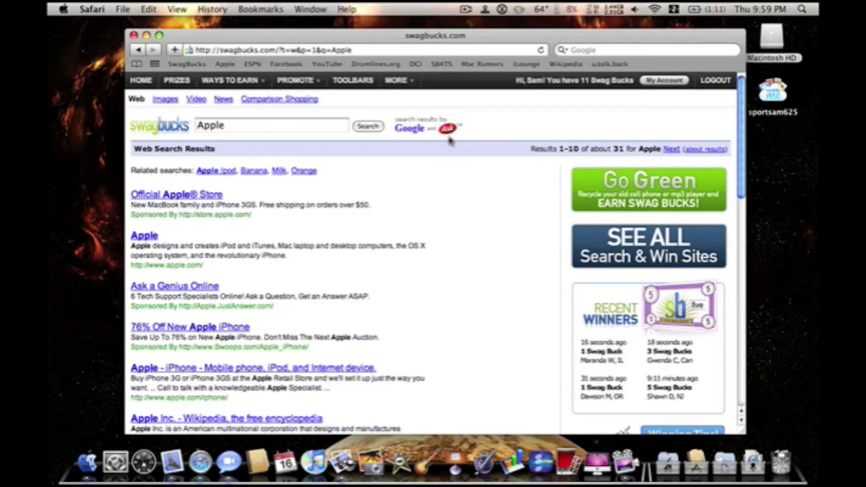
pyautogui.click(177, 80)
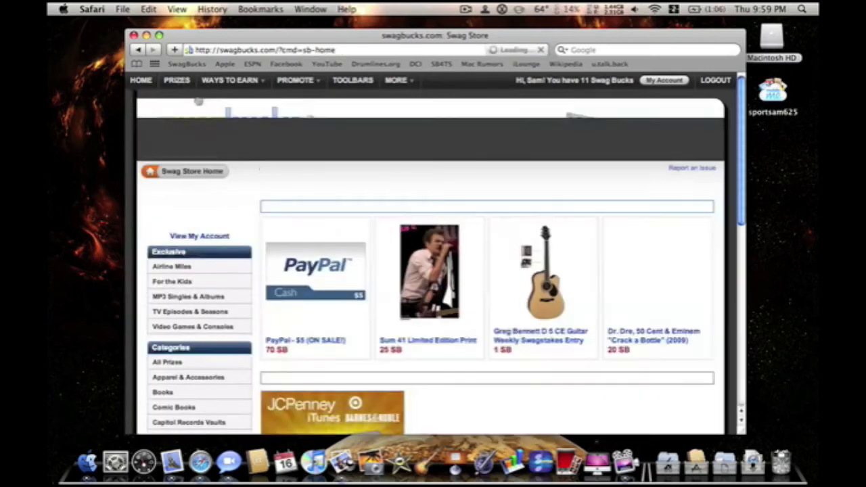
# Browse the Swag Store prizes, like the $5 PayPal cash card for 70 SB, then quit Safari
pyautogui.scroll(-3, 269, 169)
pyautogui.scroll(-4, 269, 169)
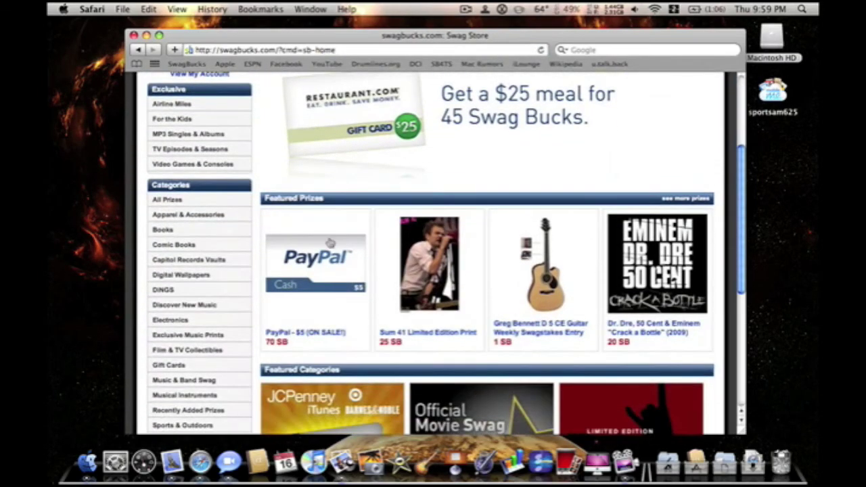
pyautogui.scroll(-5, 318, 301)
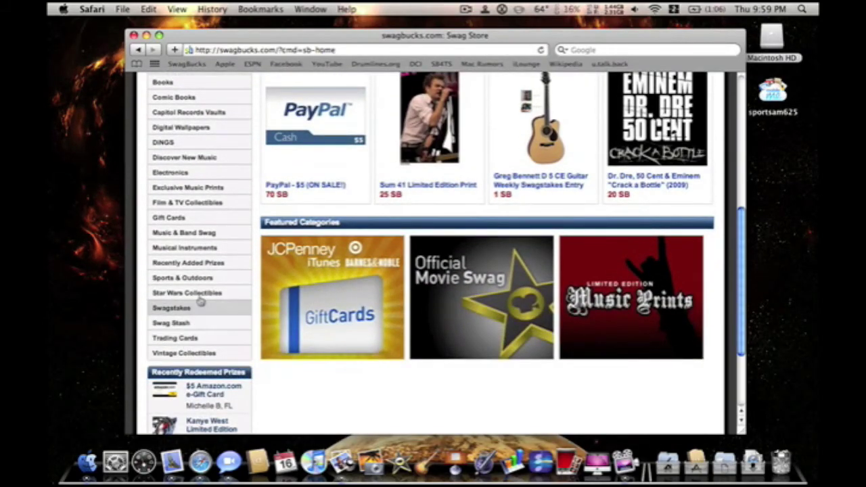
pyautogui.scroll(3, 200, 303)
pyautogui.scroll(7, 203, 238)
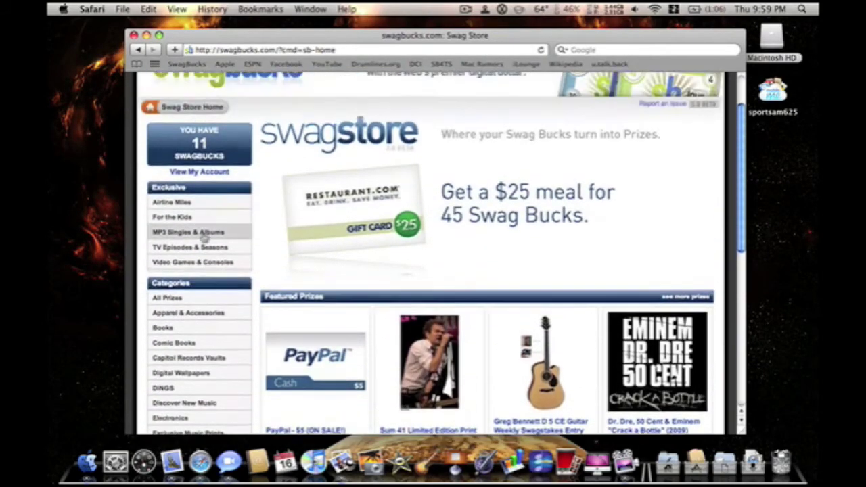
pyautogui.scroll(1, 203, 236)
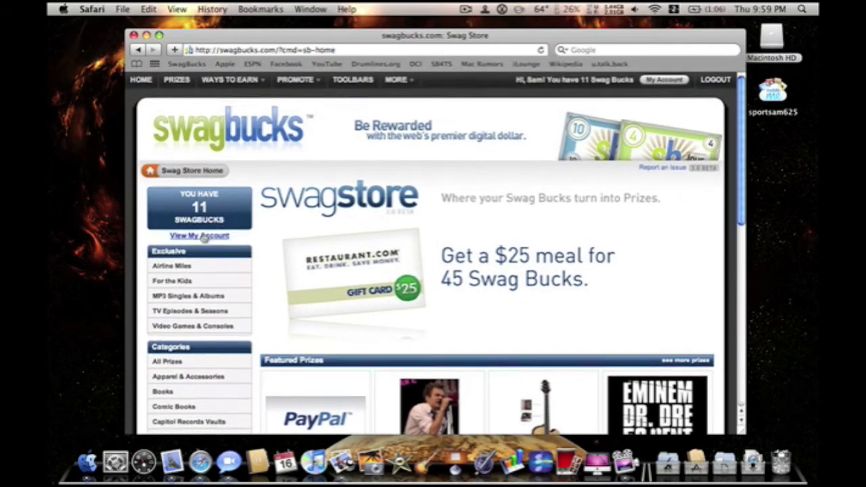
pyautogui.scroll(-1, 203, 236)
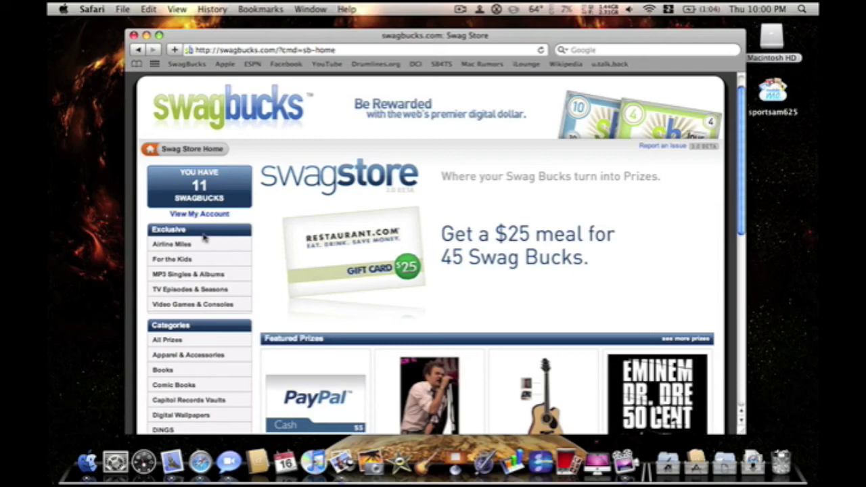
pyautogui.scroll(1, 204, 237)
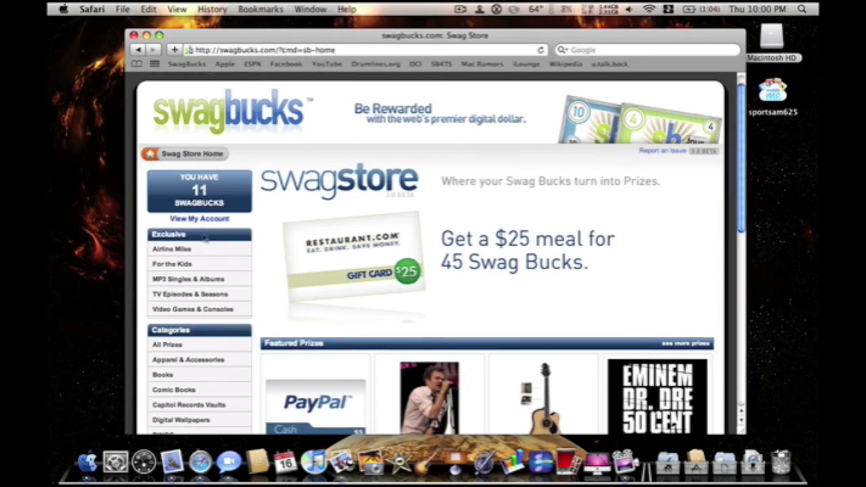
pyautogui.scroll(-2, 203, 237)
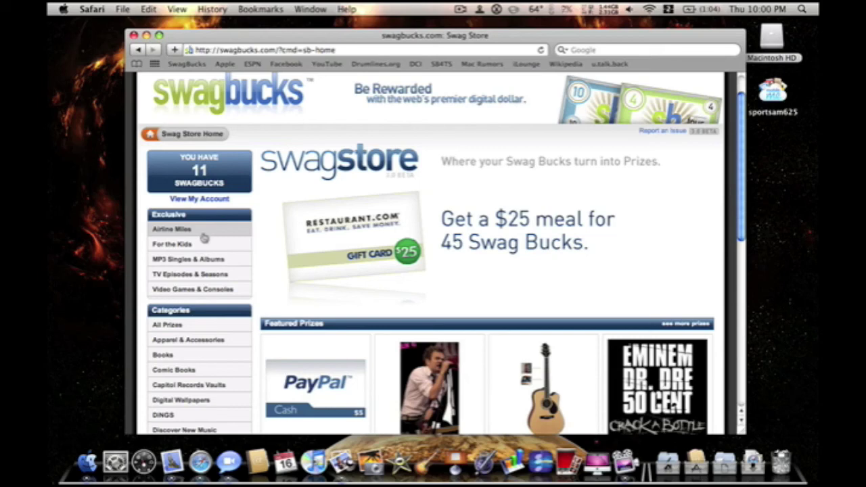
pyautogui.press('super+q')
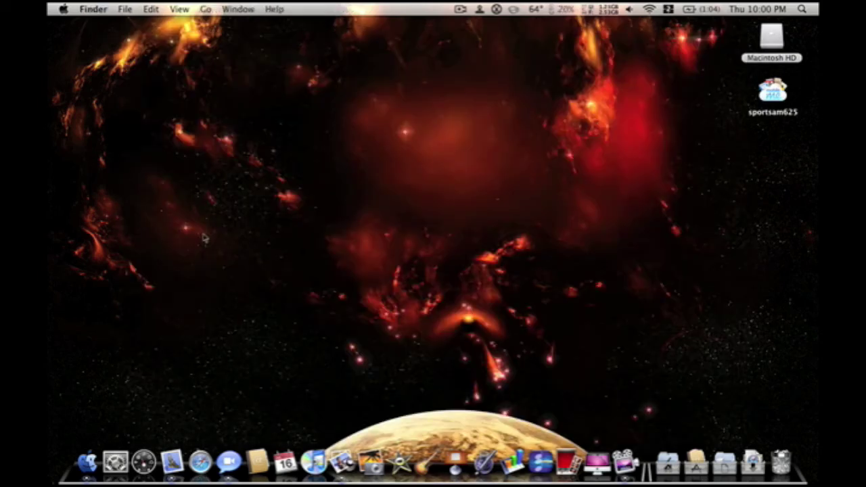